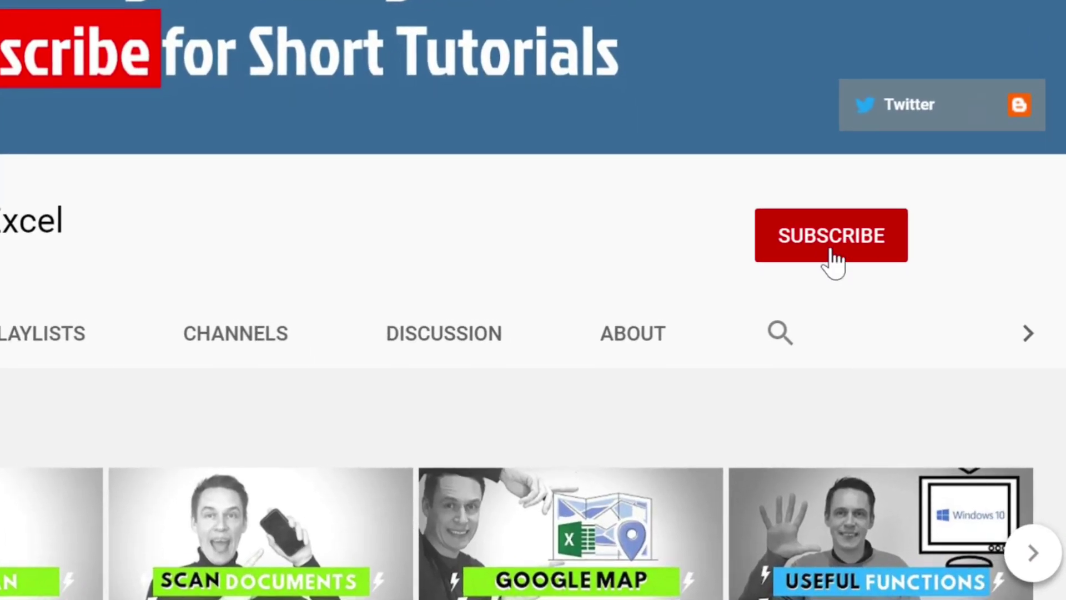
- Subscribe to the short-tutorials channel and set its notification bell to All
{"action": "left_click", "coordinate": [832, 245]}
{"action": "left_click", "coordinate": [887, 250]}
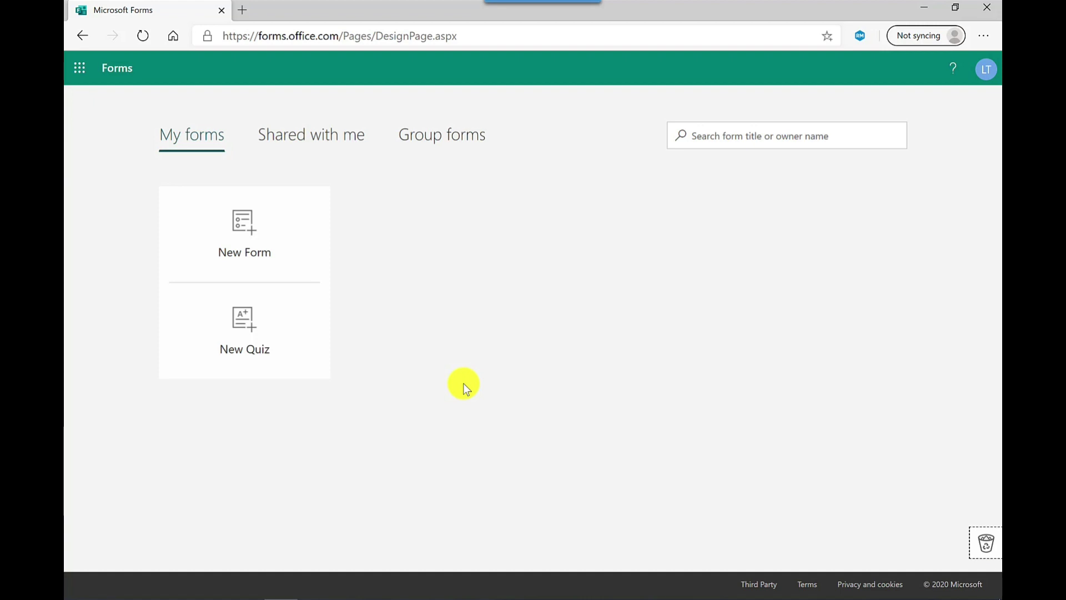
- Create a new quiz titled 'Movie Quiz' with the description 'A quiz to test your movie knowledge'
{"action": "left_click", "coordinate": [257, 350]}
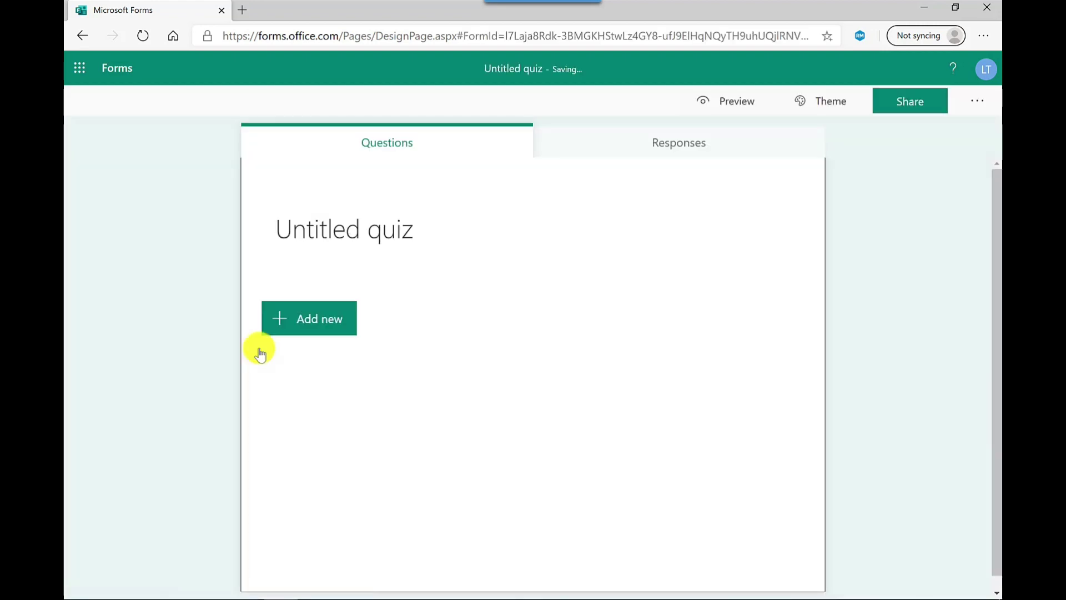
{"action": "left_click", "coordinate": [351, 232]}
{"action": "type", "text": "Movi"}
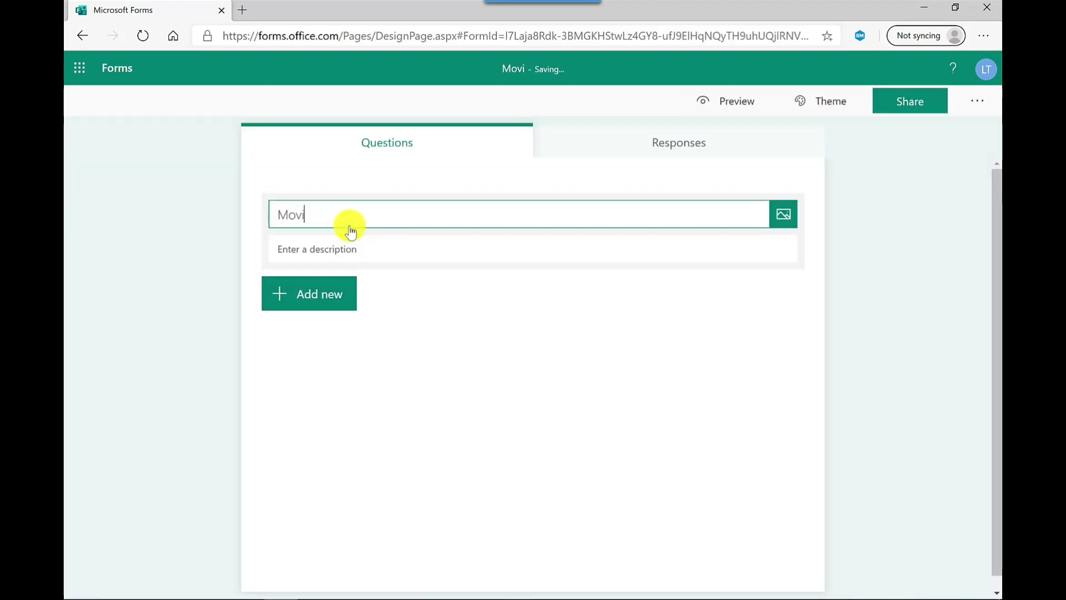
{"action": "type", "text": "e Quiz"}
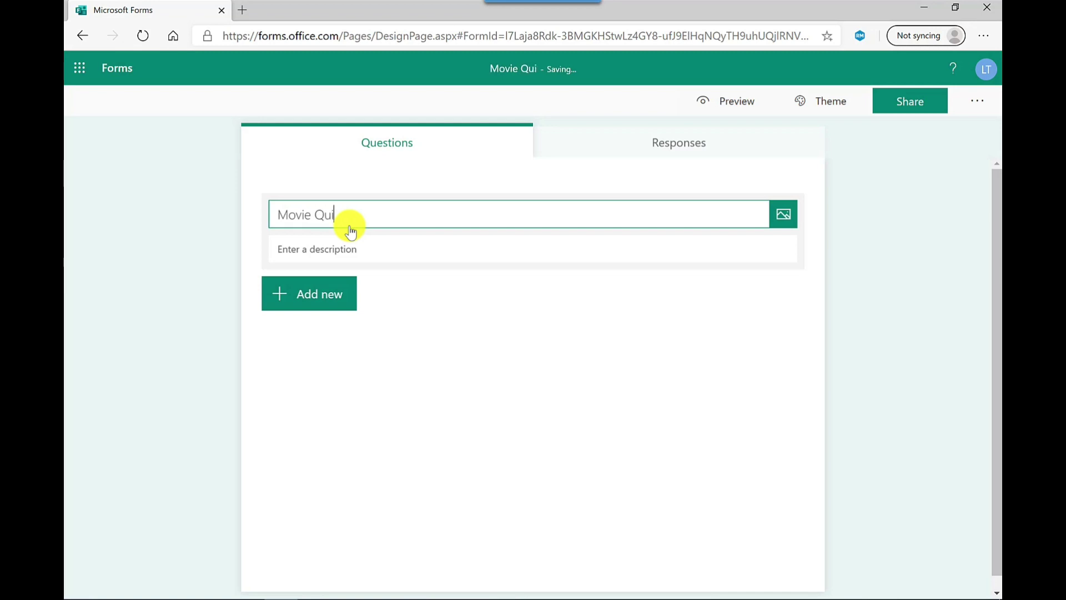
{"action": "left_click", "coordinate": [368, 241]}
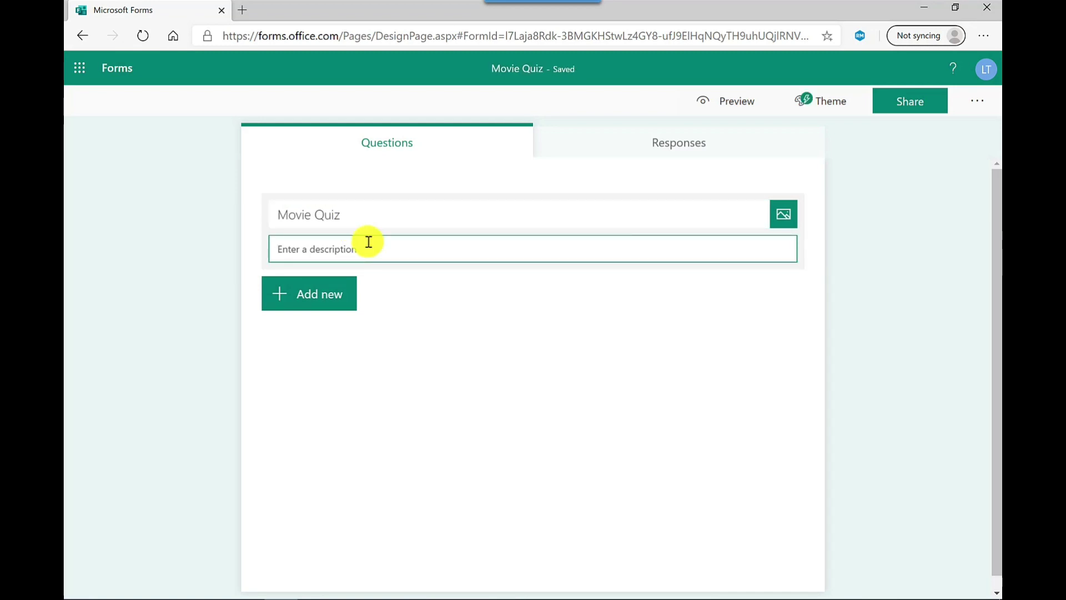
{"action": "type", "text": "A quiz to test your movie knowledge"}
{"action": "left_click", "coordinate": [305, 309]}
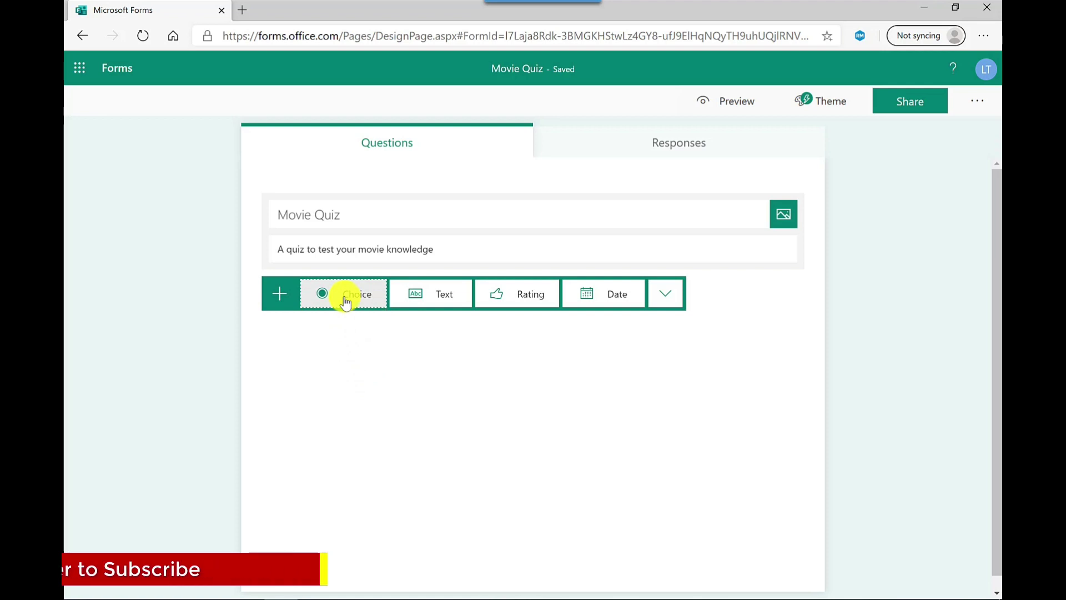
- Add a choice question: 'What colour is Rey's lightsaber at the end of Rise of the Skywalker?'
{"action": "left_click", "coordinate": [344, 300]}
{"action": "type", "text": "What colour"}
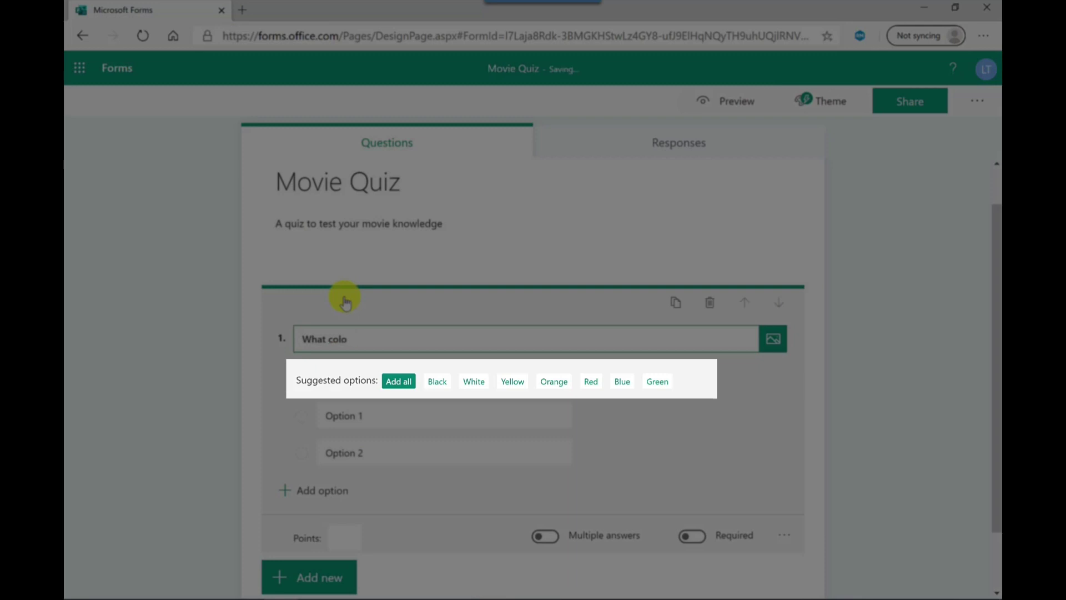
{"action": "key", "text": "ctrl+BackSpace"}
{"action": "type", "text": "day"}
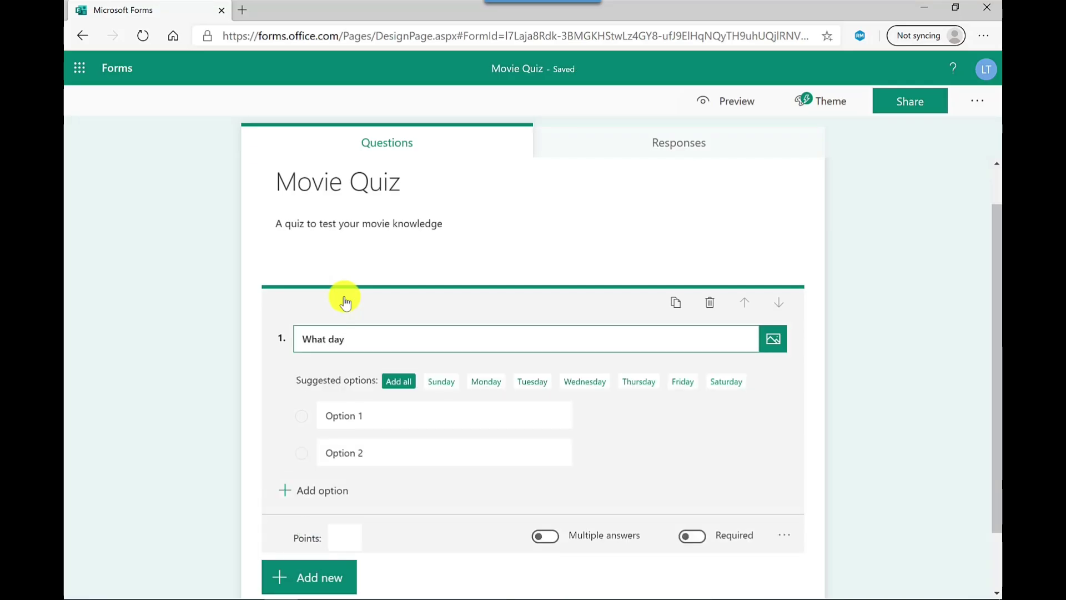
{"action": "key", "text": "ctrl+BackSpace"}
{"action": "type", "text": "colour is Rey's lightsaber at the end of Rise of the Skywalker?"}
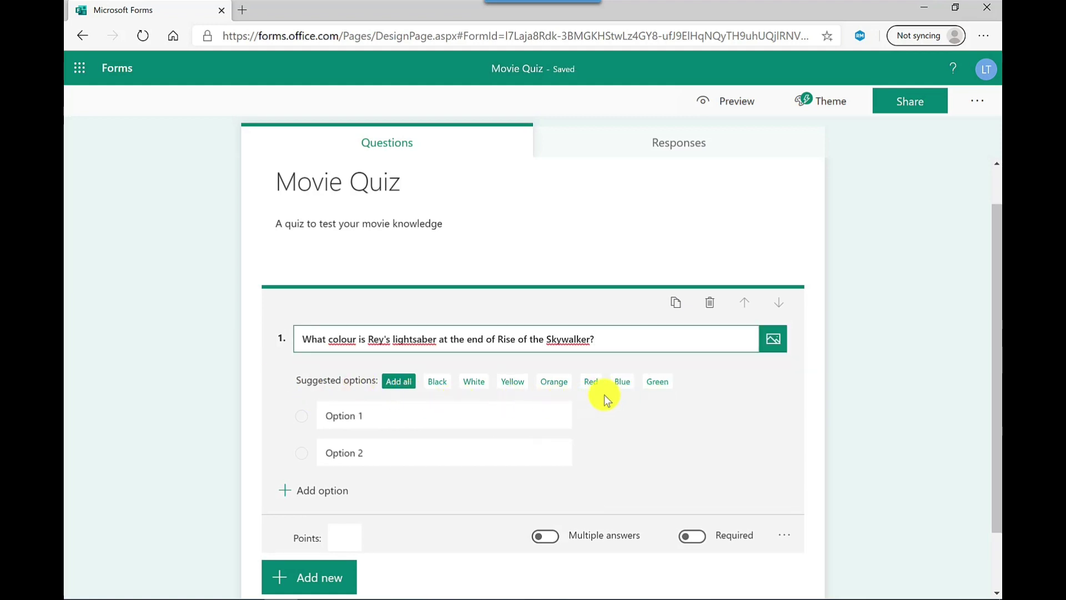
- Fill in answers Blue, Yellow and Green, mark Yellow correct, and make it worth 1 point
{"action": "left_click", "coordinate": [622, 383]}
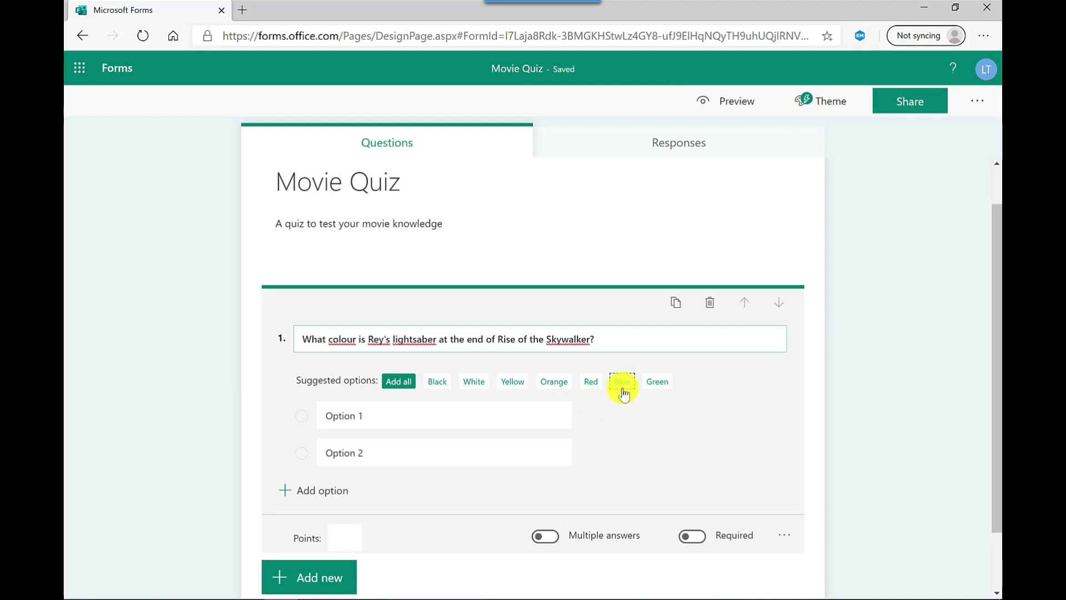
{"action": "left_click", "coordinate": [511, 383]}
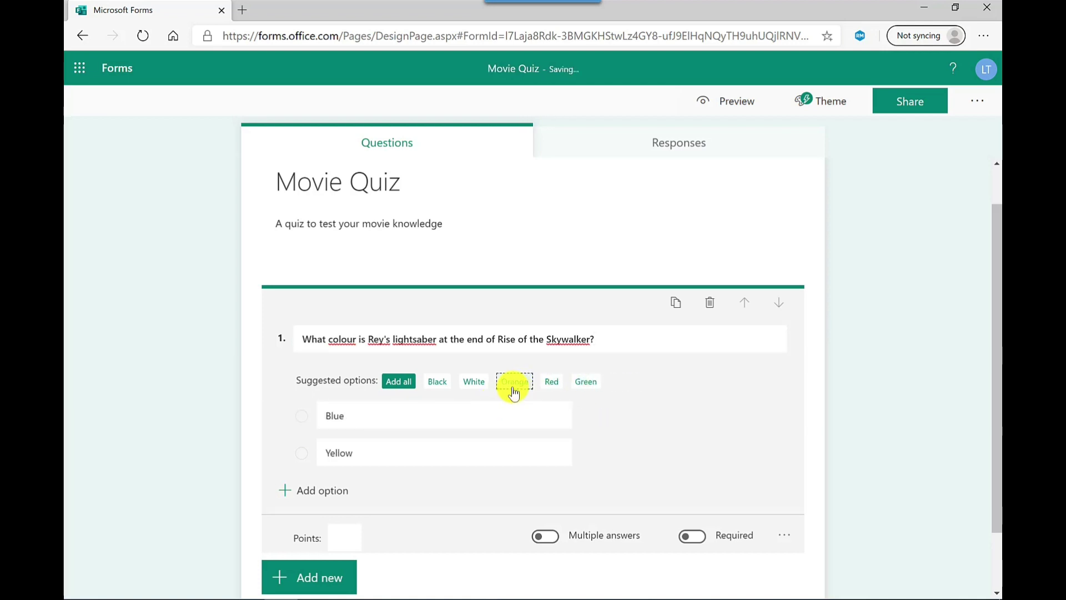
{"action": "left_click", "coordinate": [586, 381]}
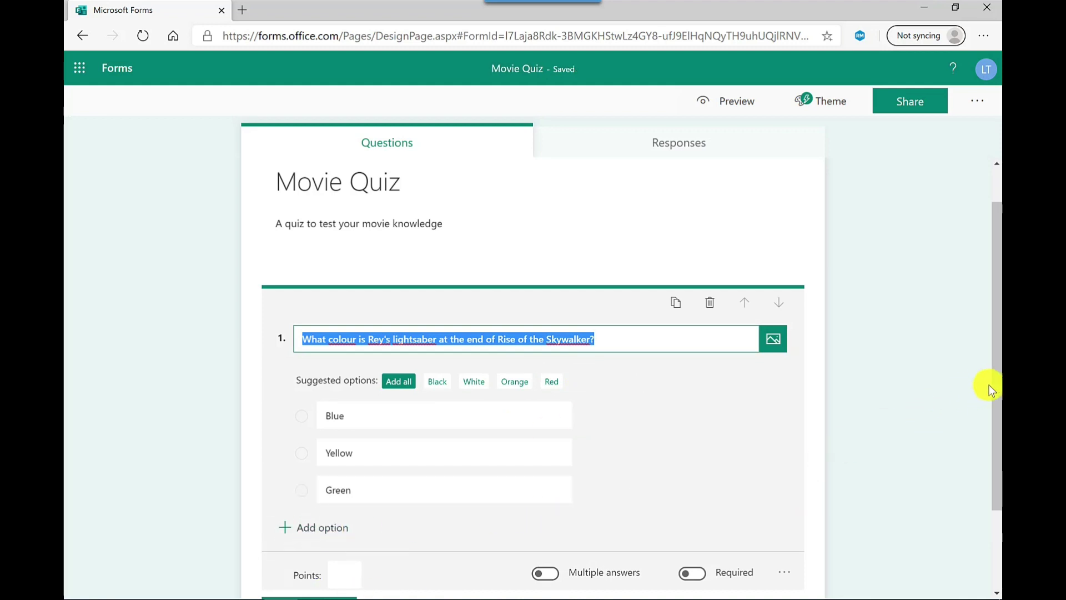
{"action": "scroll", "coordinate": [994, 387], "scroll_direction": "down", "scroll_amount": 1}
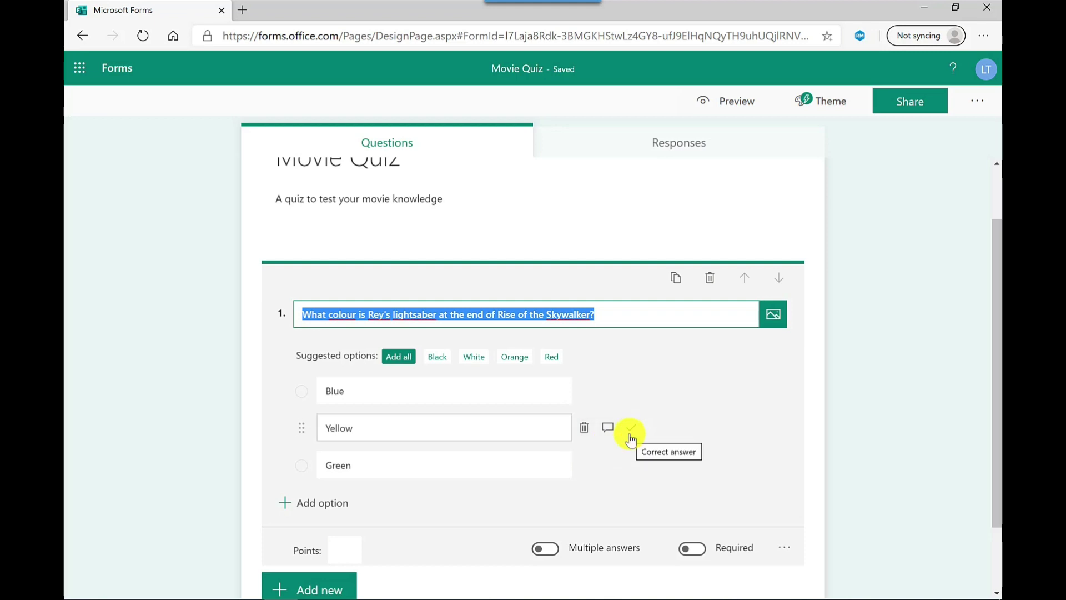
{"action": "left_click", "coordinate": [631, 440]}
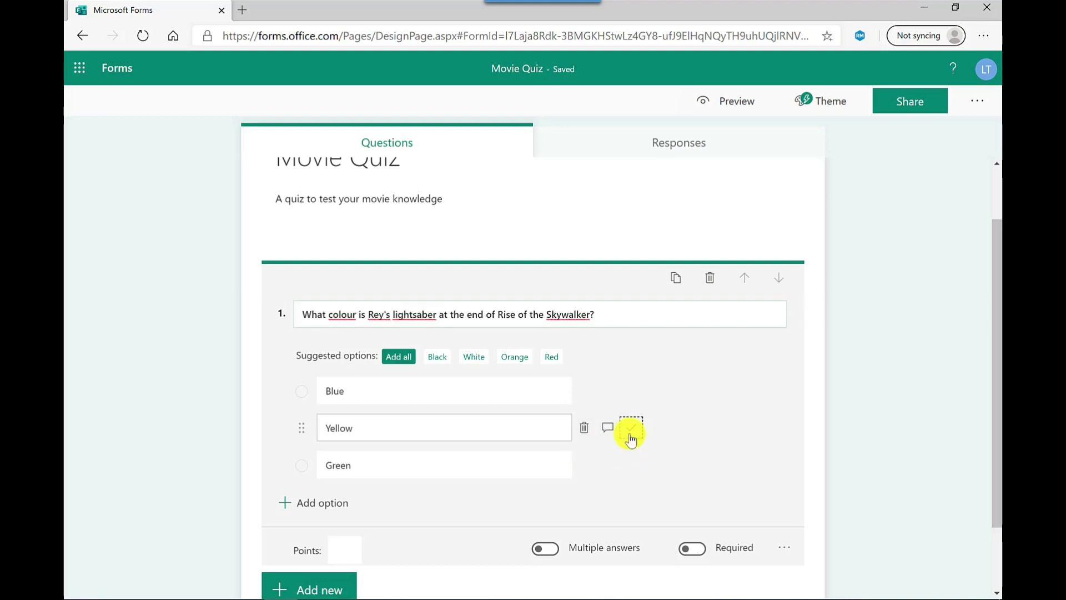
{"action": "left_click", "coordinate": [347, 552]}
{"action": "type", "text": "1"}
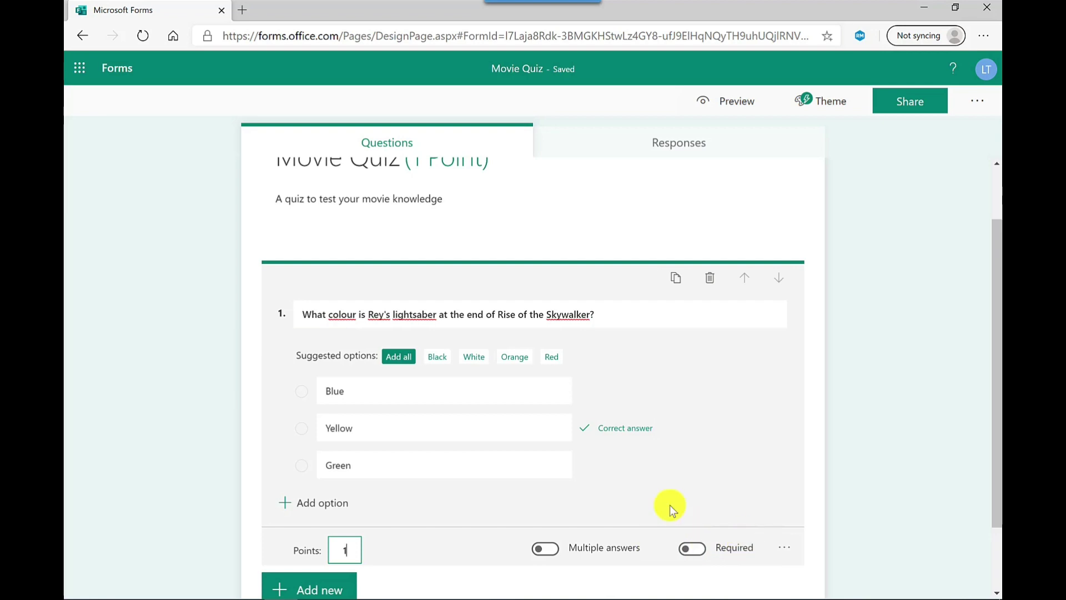
{"action": "left_click", "coordinate": [990, 594]}
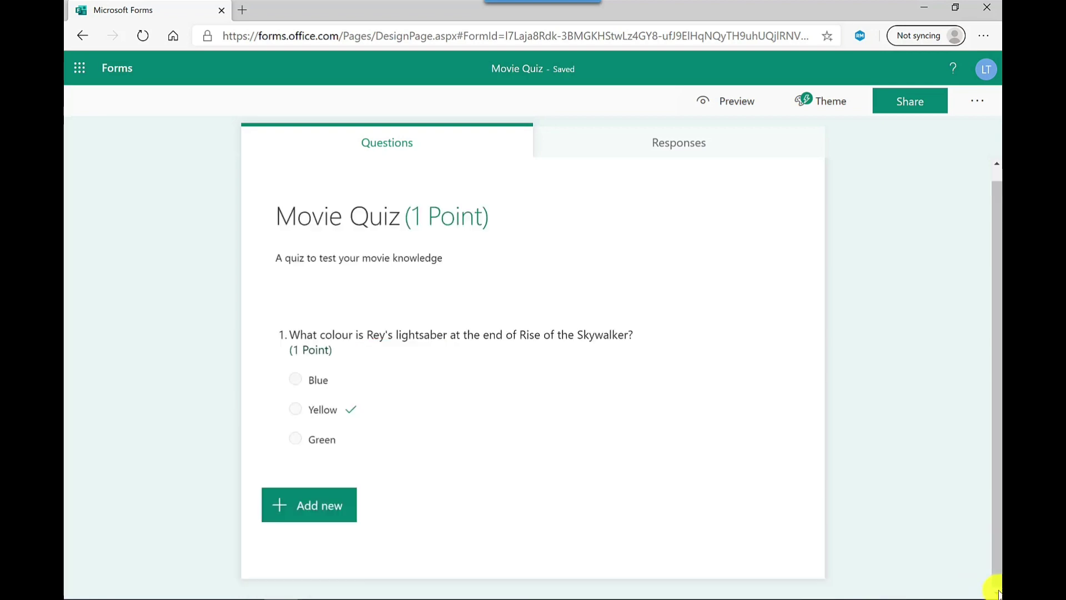
- Add choice question 2 with options Han Solo, Chewbacca and Obi-Wan Kenobi
{"action": "left_click", "coordinate": [309, 507]}
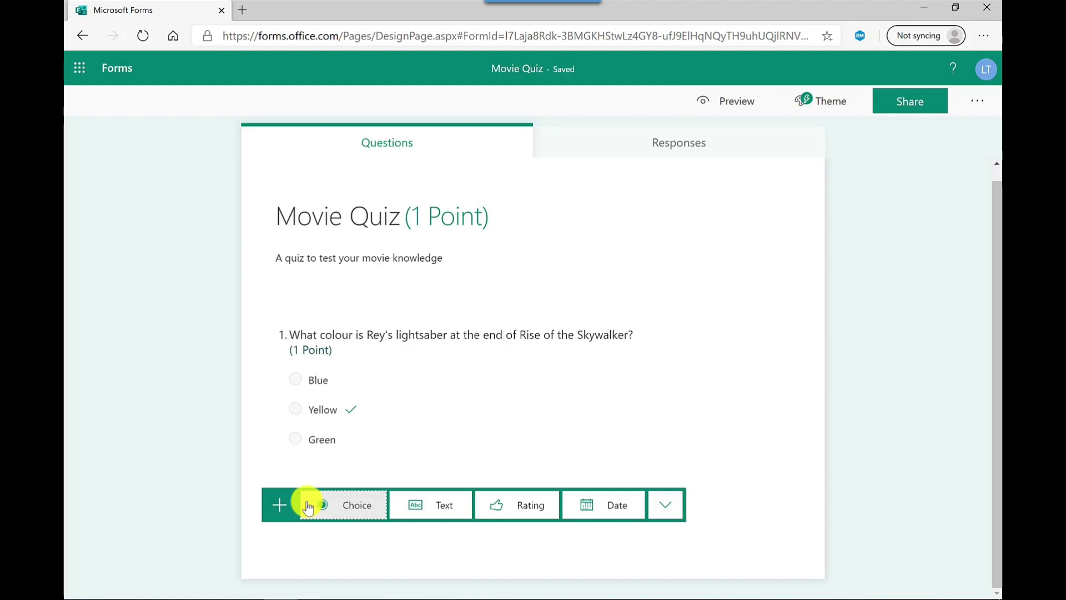
{"action": "left_click", "coordinate": [345, 511]}
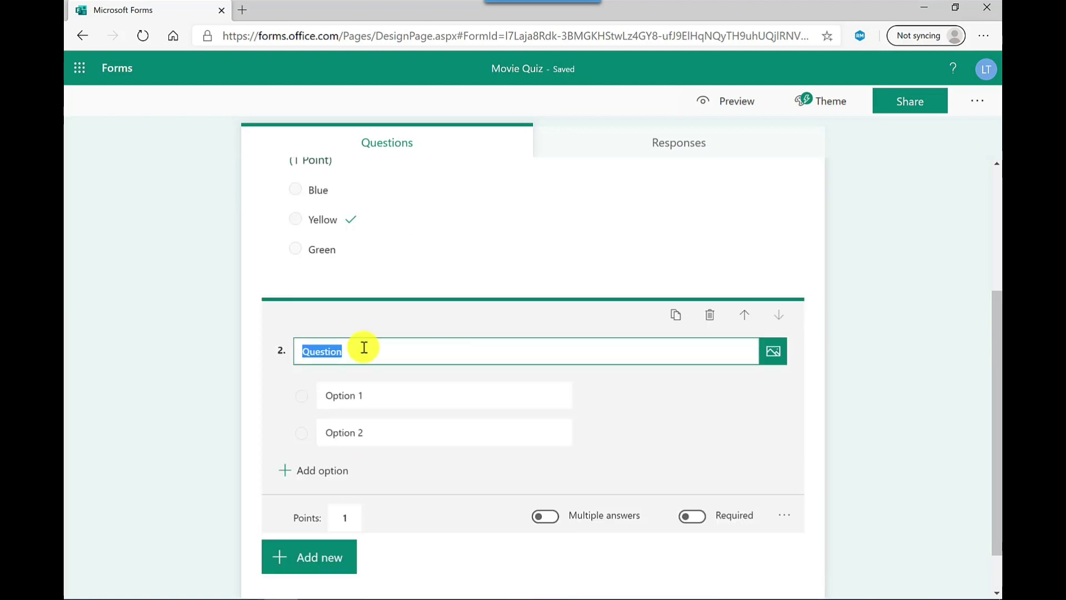
{"action": "type", "text": "In Indiana Jones and the Temple of Doom, which Star Wars character gets a namecheck?"}
{"action": "left_click", "coordinate": [405, 388]}
{"action": "type", "text": "Han Solo"}
{"action": "left_click", "coordinate": [386, 432]}
{"action": "type", "text": "Chewbacca"}
{"action": "left_click", "coordinate": [331, 471]}
{"action": "type", "text": "Obi-Wan Kenobi"}
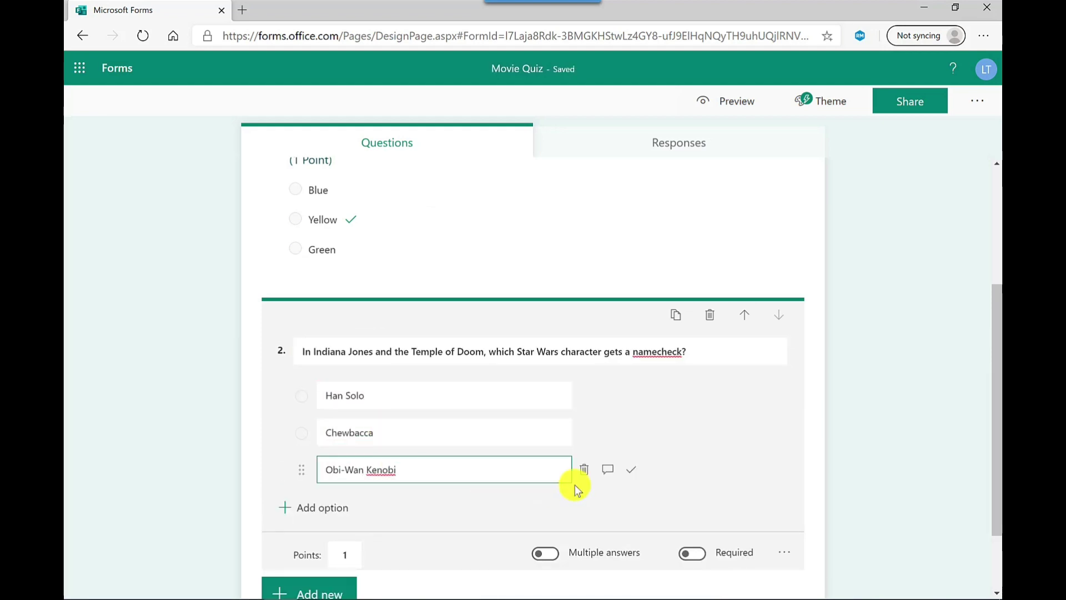
- Mark Obi-Wan Kenobi as correct and paste a feedback message for that answer
{"action": "left_click", "coordinate": [633, 472]}
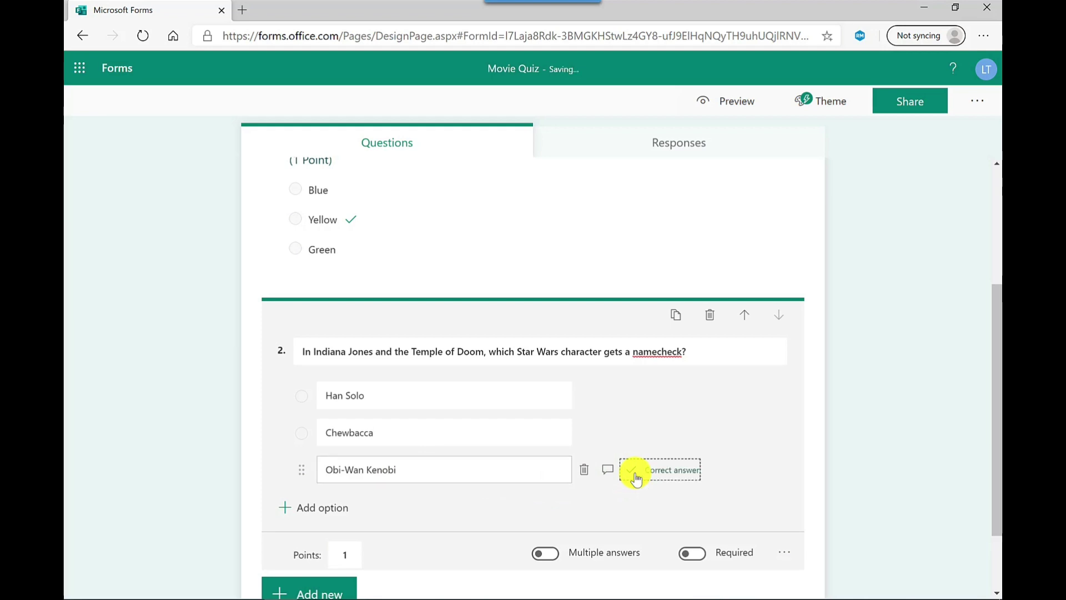
{"action": "left_click", "coordinate": [608, 481]}
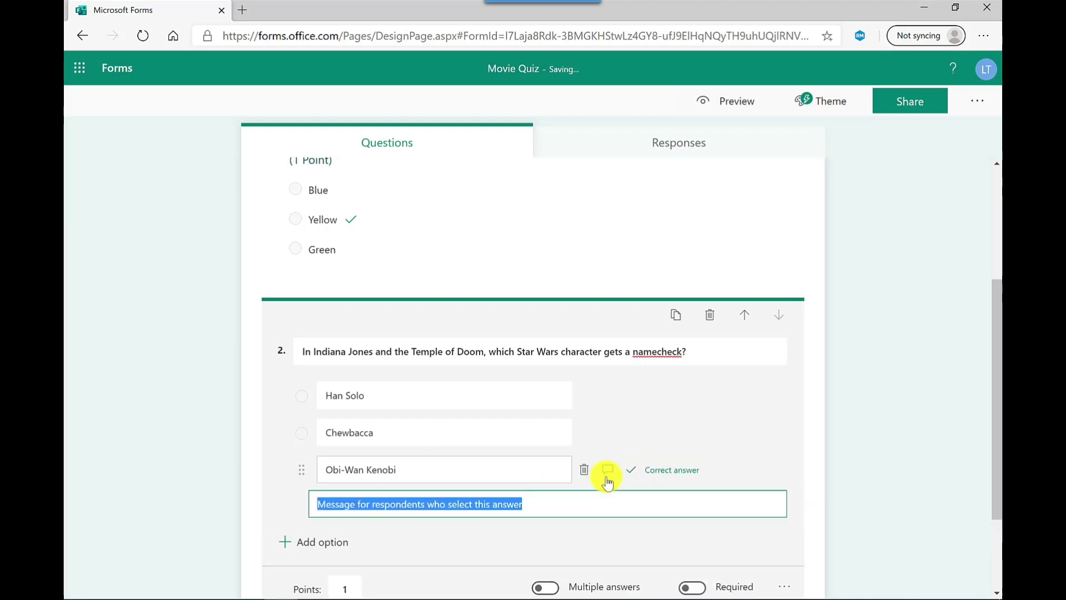
{"action": "type", "text": "The nightclub at the beginning of the movie is called Obi Wan"}
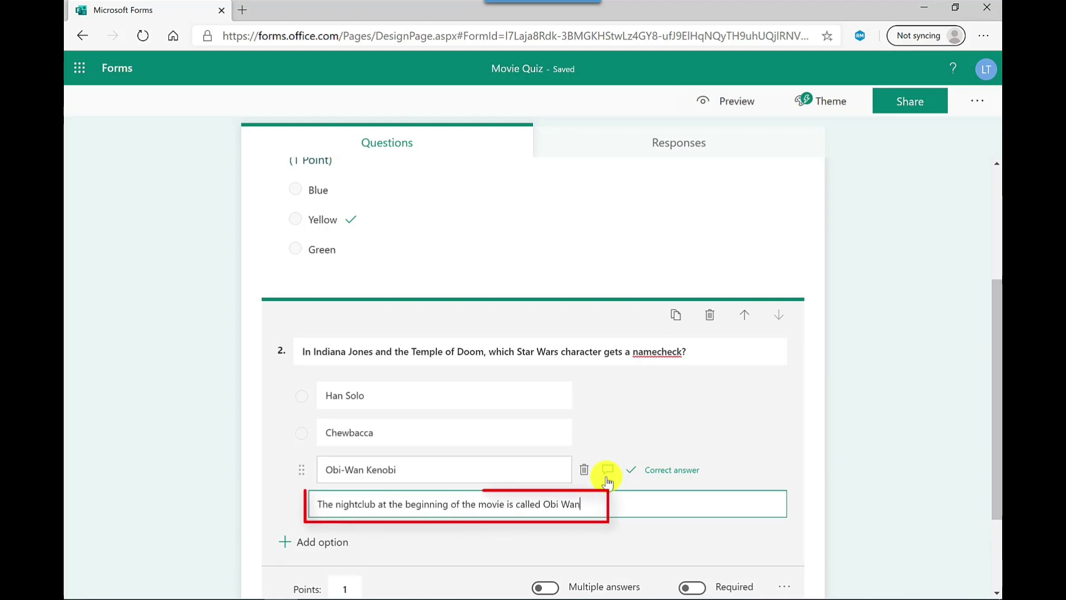
{"action": "left_click", "coordinate": [758, 447]}
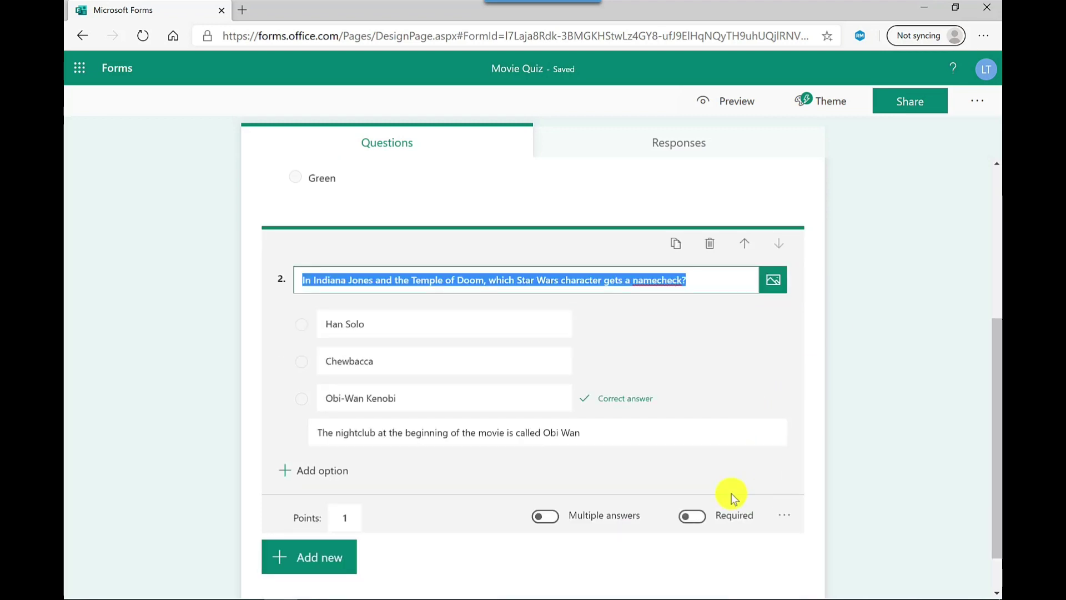
{"action": "left_click", "coordinate": [784, 515]}
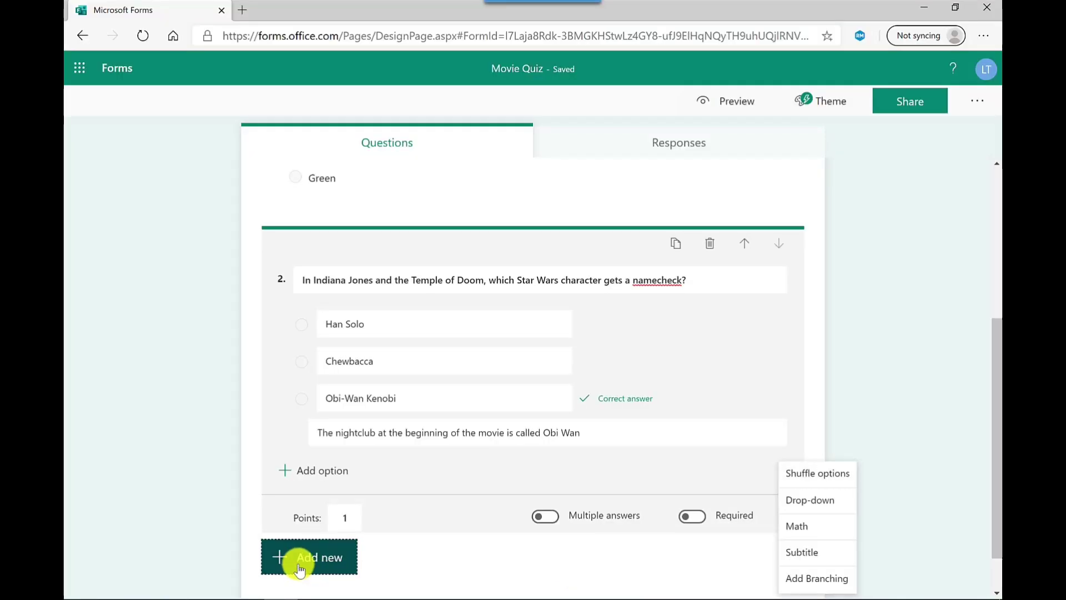
- Add text question 'What was the name of the 2nd James Bond movie?' accepting 'From Russia with Love' and 'Russia with Love'
{"action": "left_click", "coordinate": [297, 566]}
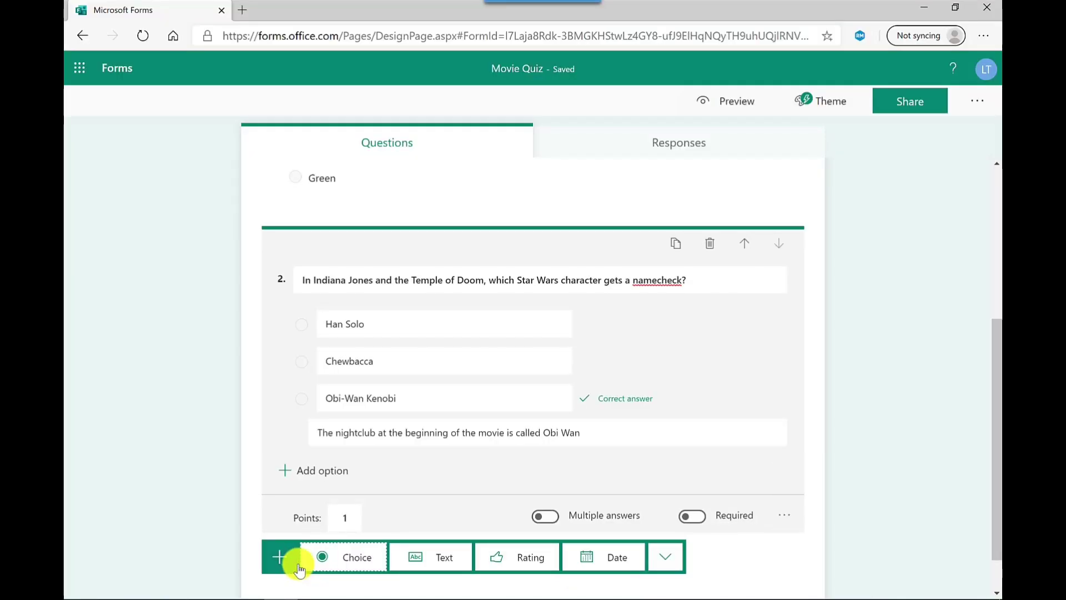
{"action": "left_click", "coordinate": [433, 558]}
{"action": "type", "text": "What was the name of the 2nd James Bond movie?"}
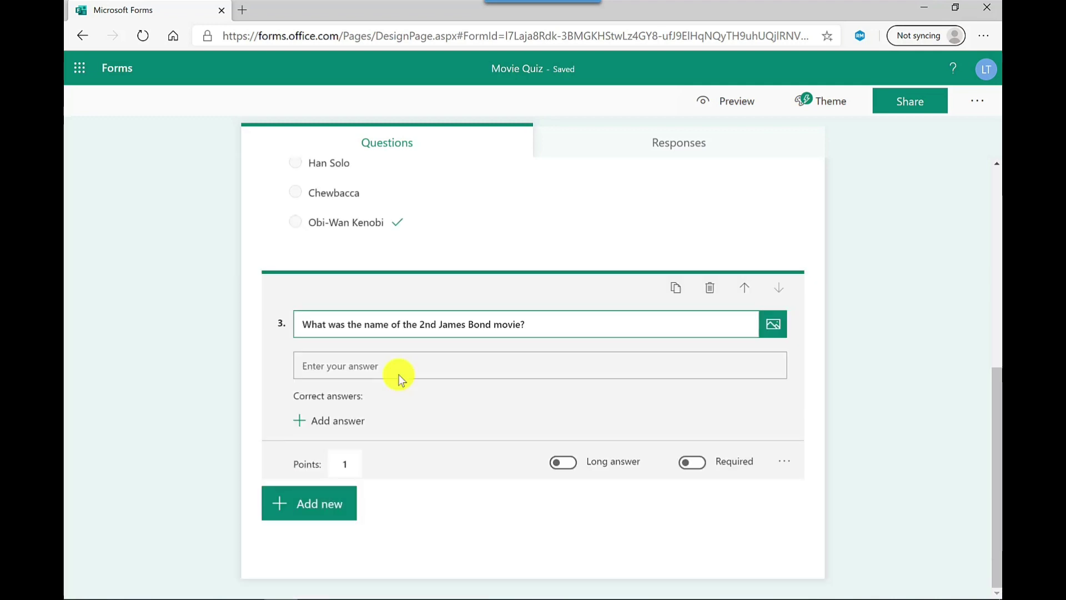
{"action": "left_click", "coordinate": [326, 426]}
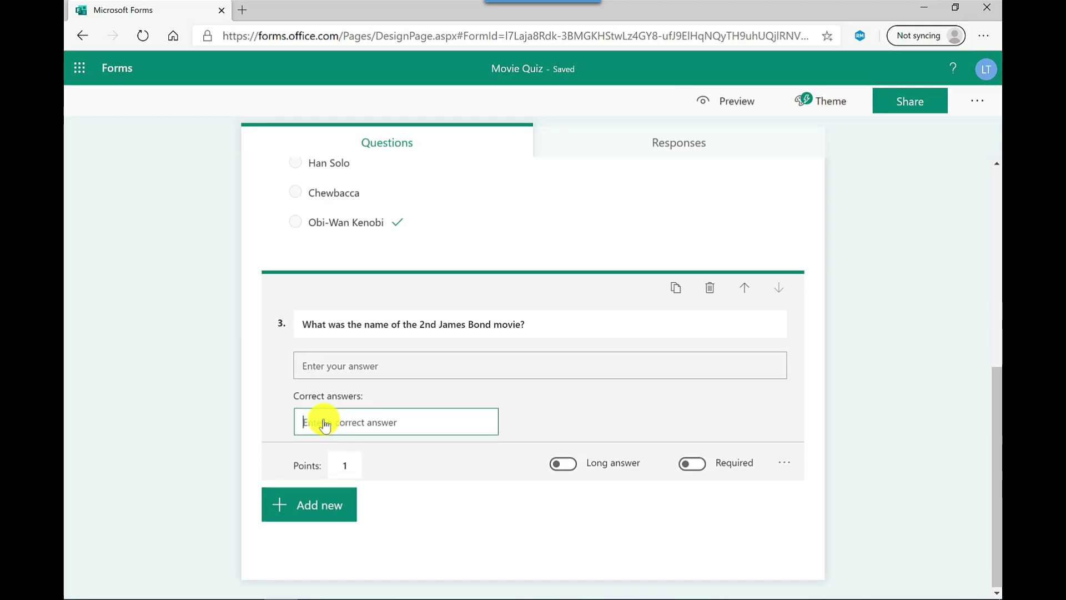
{"action": "type", "text": "From Russia with Love"}
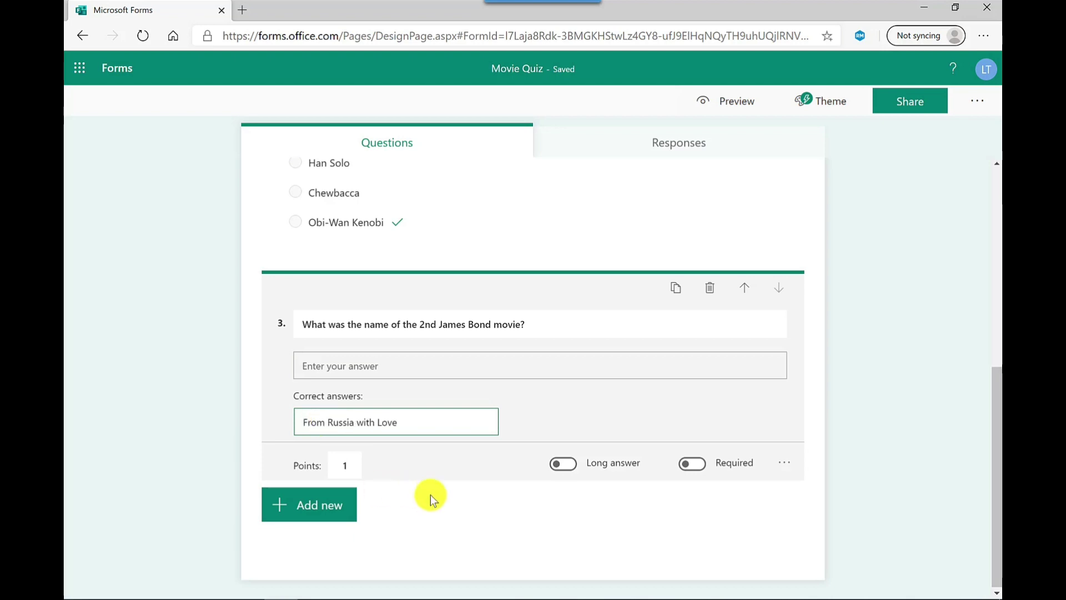
{"action": "left_click", "coordinate": [348, 458]}
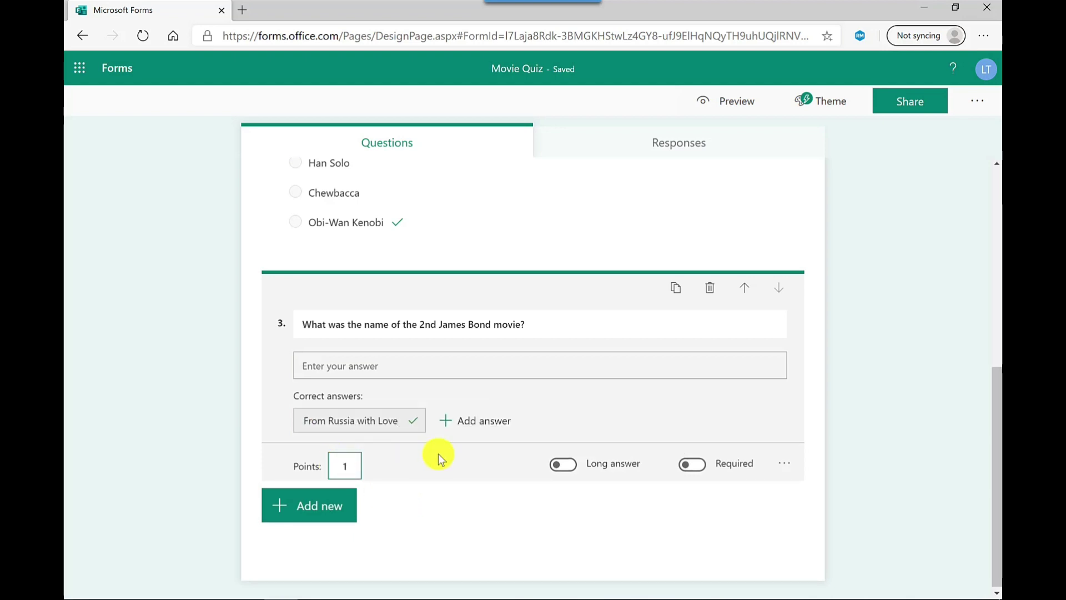
{"action": "left_click", "coordinate": [483, 424]}
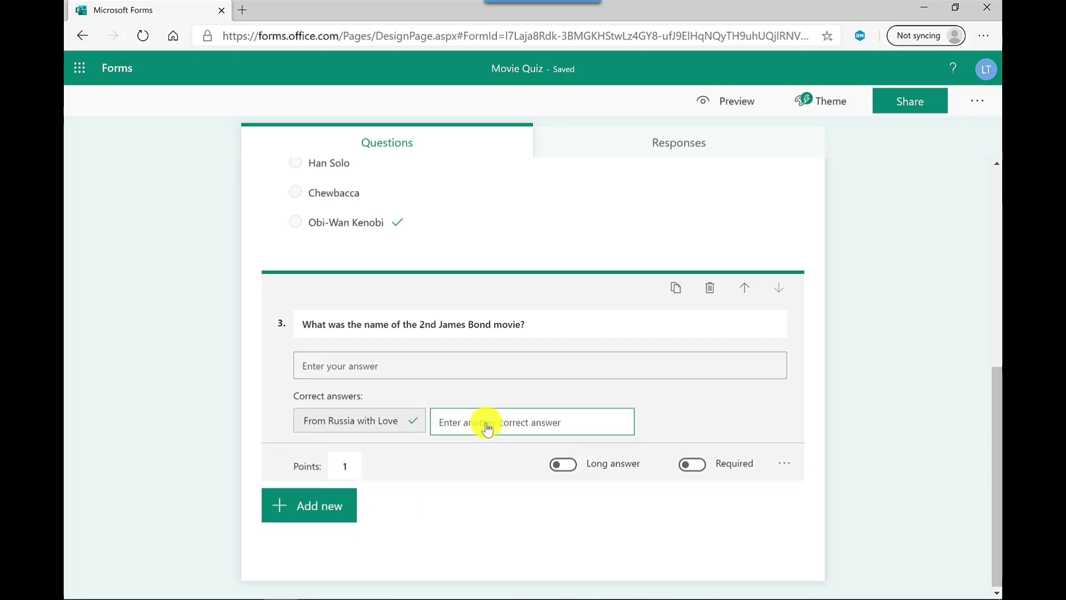
{"action": "type", "text": "Russia with Love"}
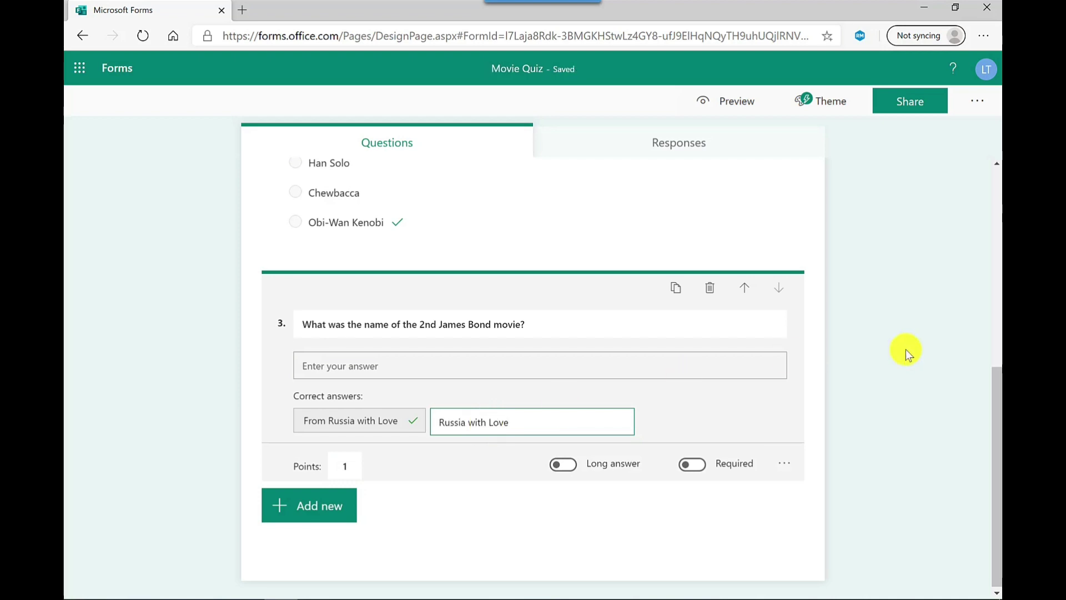
{"action": "left_click", "coordinate": [566, 470]}
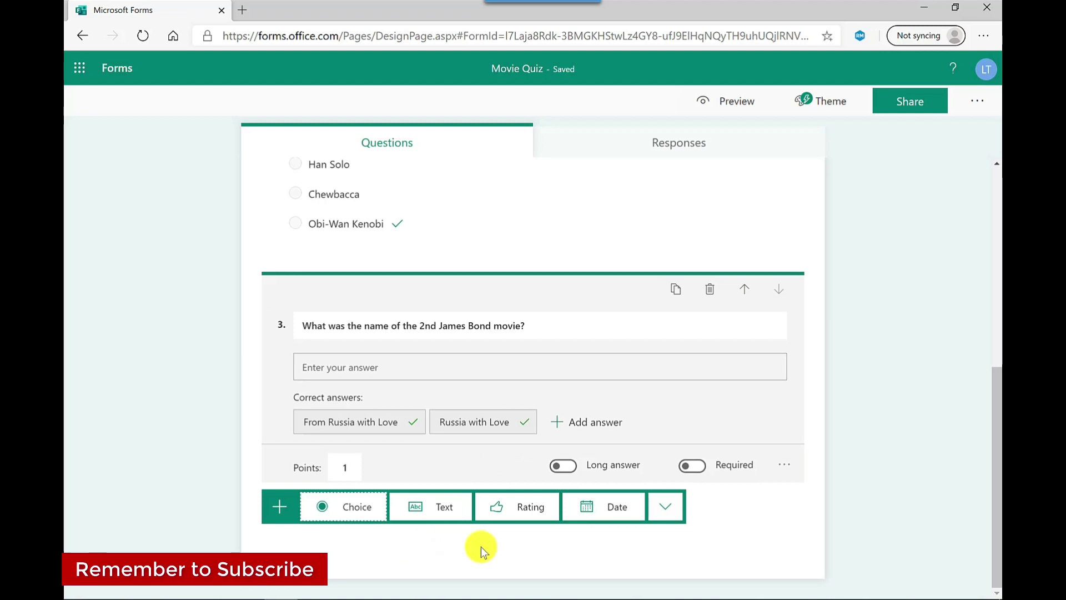
- Add rating question 4 with 5 levels and the Star symbol
{"action": "left_click", "coordinate": [509, 505]}
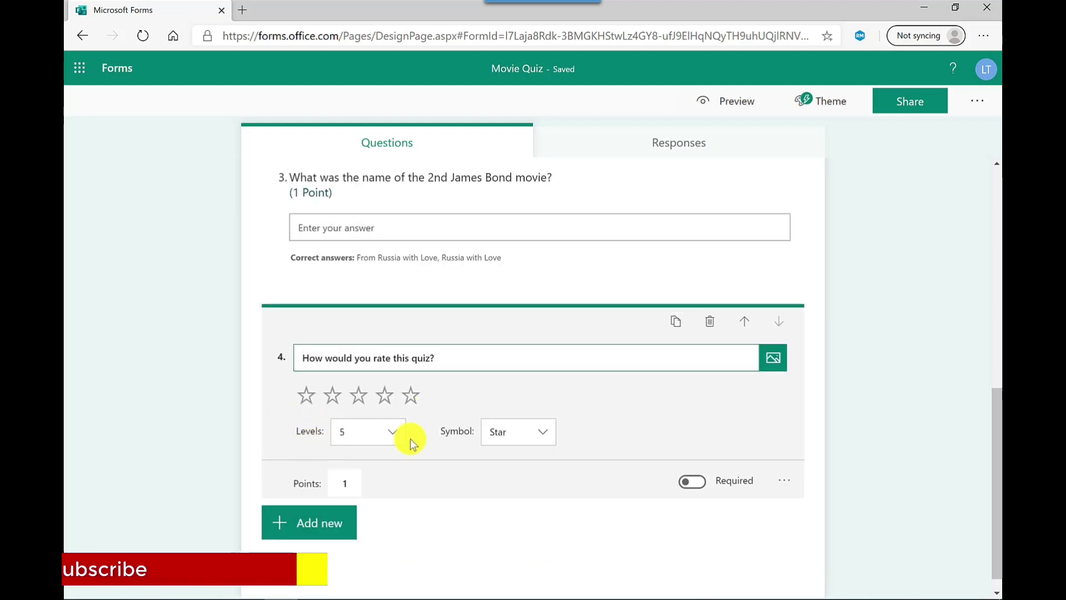
{"action": "left_click", "coordinate": [395, 436]}
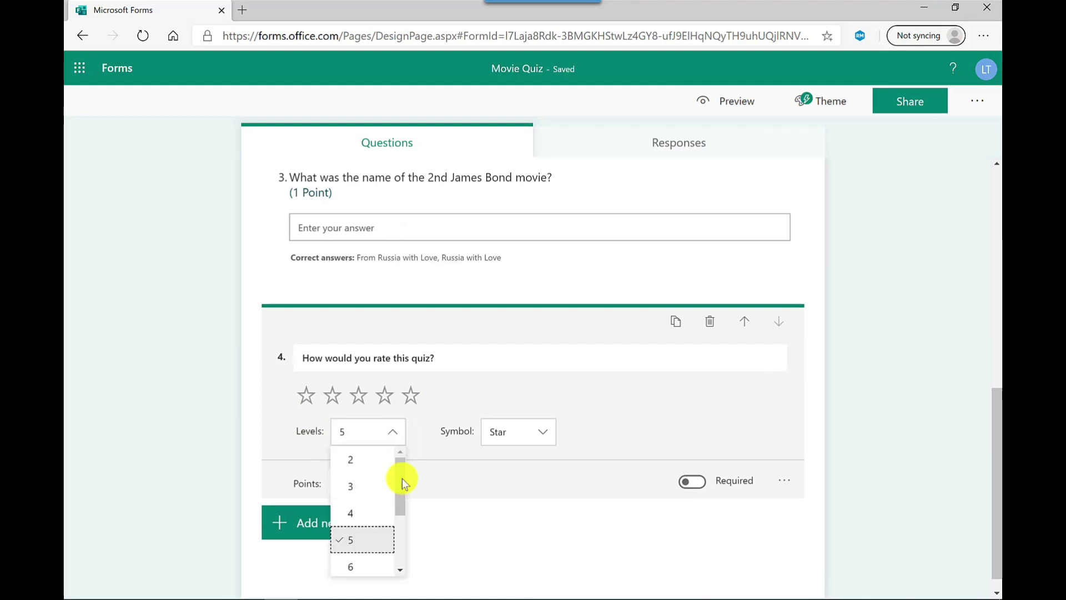
{"action": "mouse_move", "coordinate": [400, 489]}
{"action": "left_mouse_down"}
{"action": "mouse_move", "coordinate": [405, 535]}
{"action": "mouse_move", "coordinate": [405, 500]}
{"action": "left_mouse_up"}
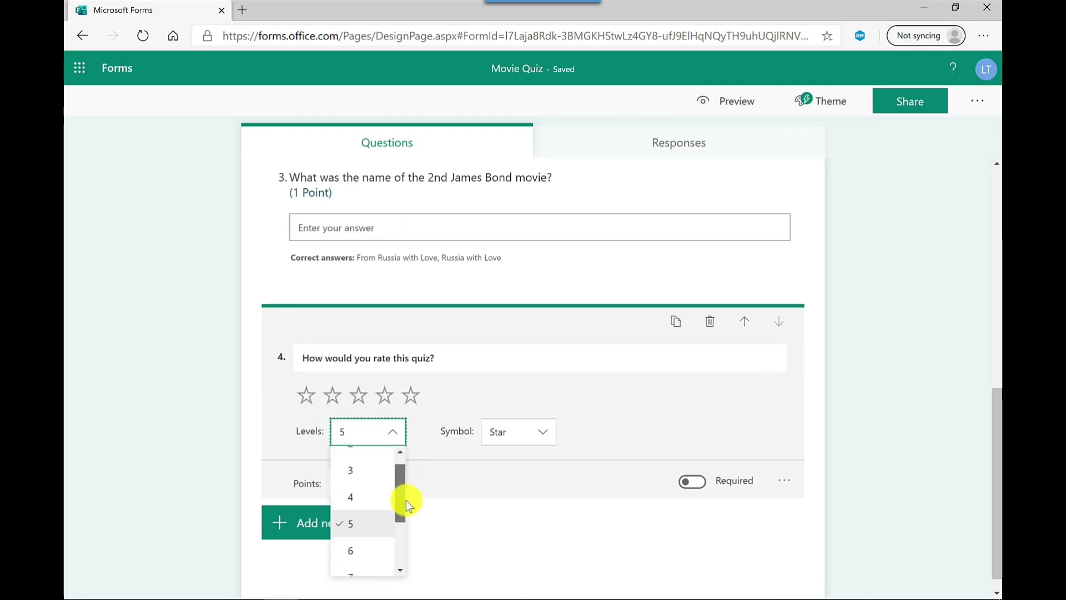
{"action": "left_click", "coordinate": [348, 523]}
{"action": "left_click", "coordinate": [544, 445]}
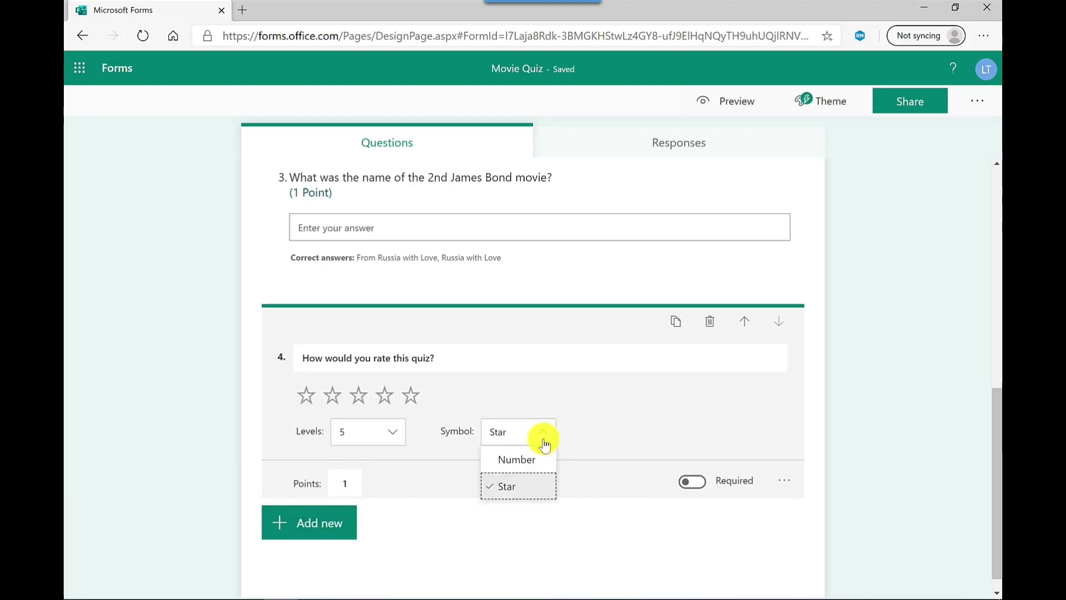
{"action": "left_click", "coordinate": [517, 486]}
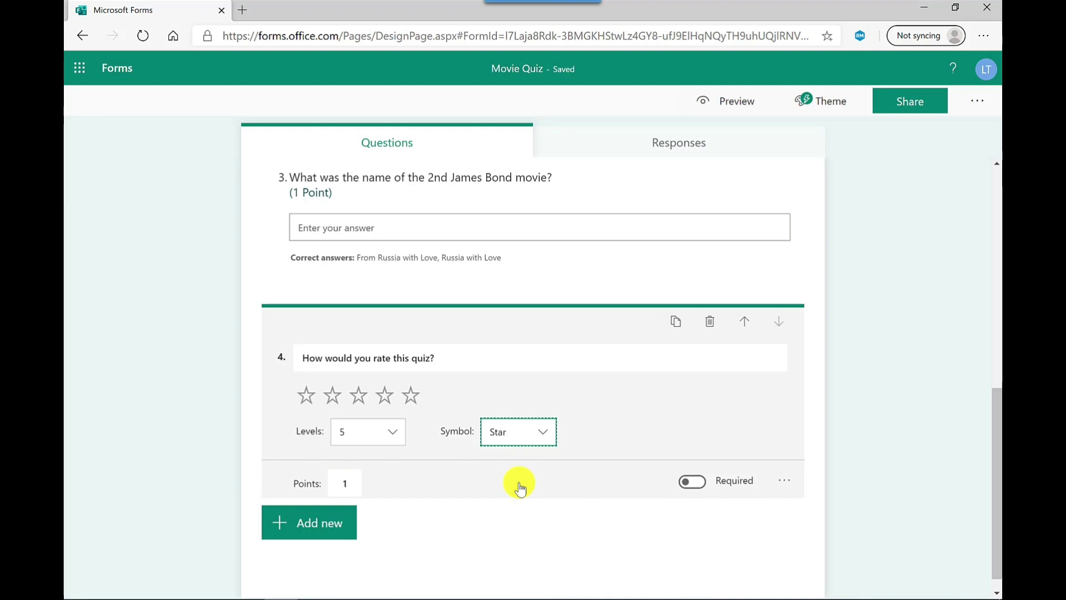
- Label the rating ends Poor and Amazing and give the question 1 point
{"action": "left_click", "coordinate": [785, 483]}
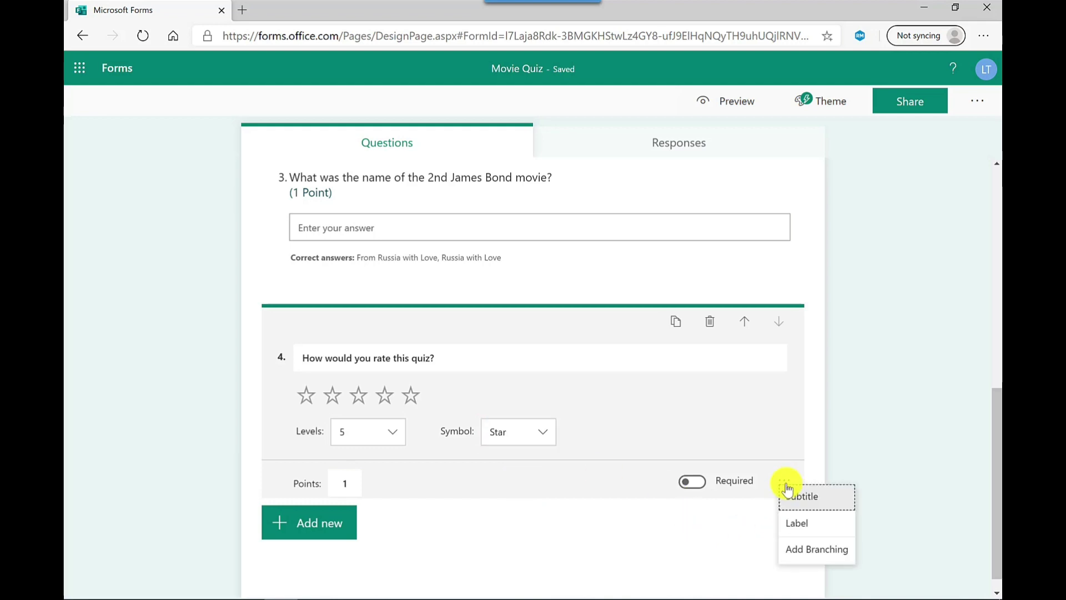
{"action": "left_click", "coordinate": [815, 534]}
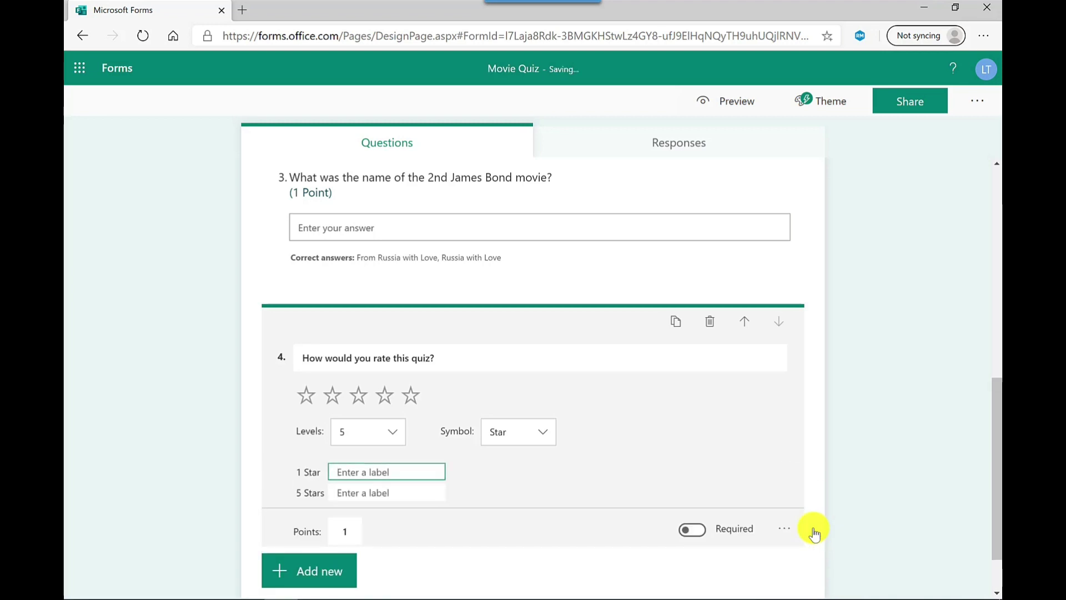
{"action": "type", "text": "Poor"}
{"action": "left_click", "coordinate": [377, 493]}
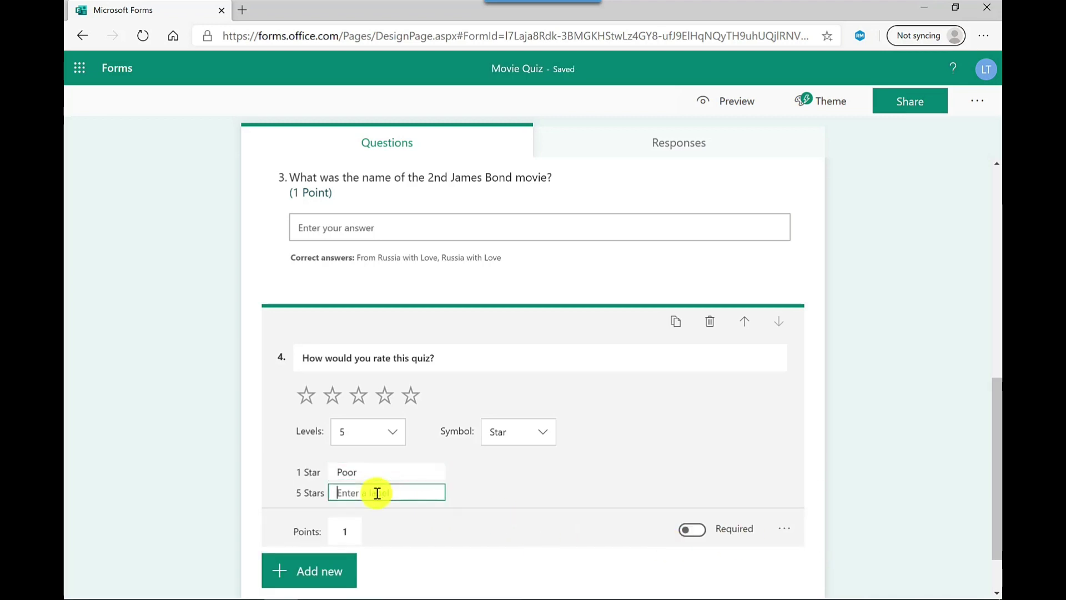
{"action": "type", "text": "ma"}
{"action": "key", "text": "BackSpace"}
{"action": "key", "text": "BackSpace"}
{"action": "type", "text": "Amazing"}
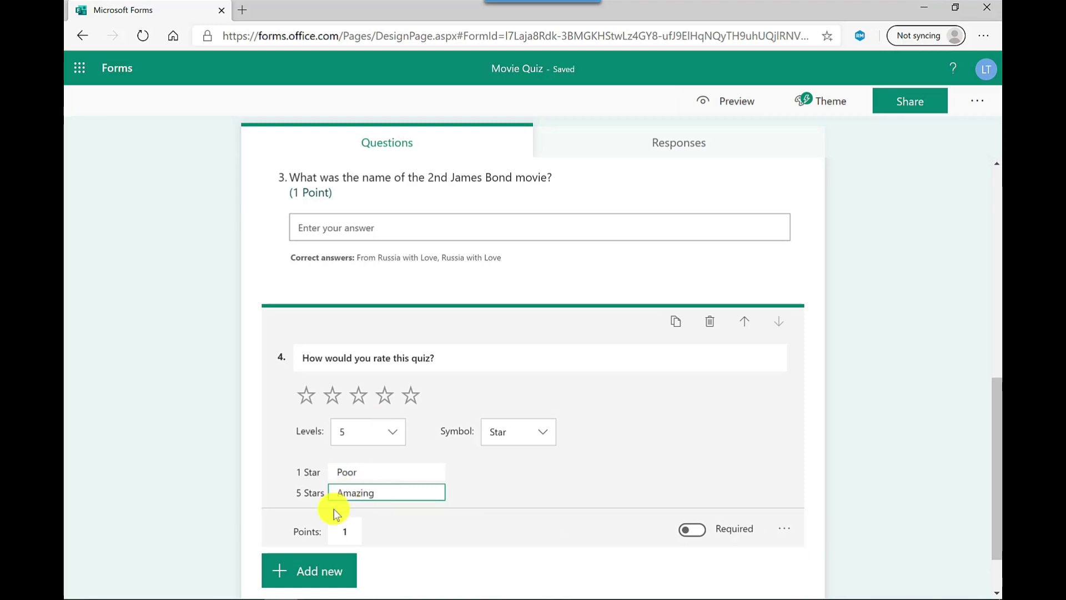
{"action": "left_click", "coordinate": [340, 529]}
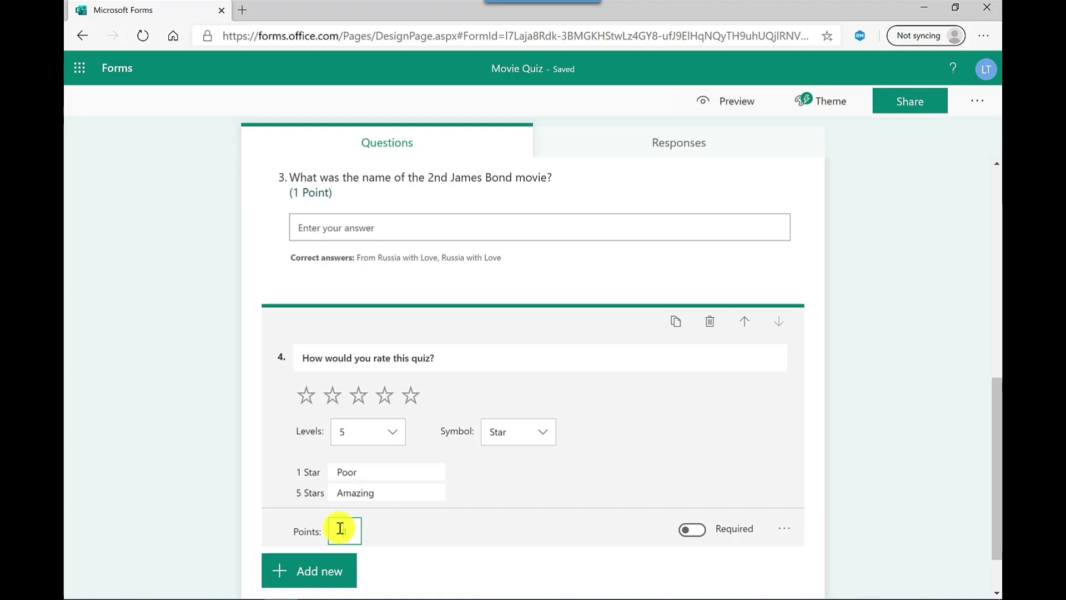
{"action": "type", "text": "1"}
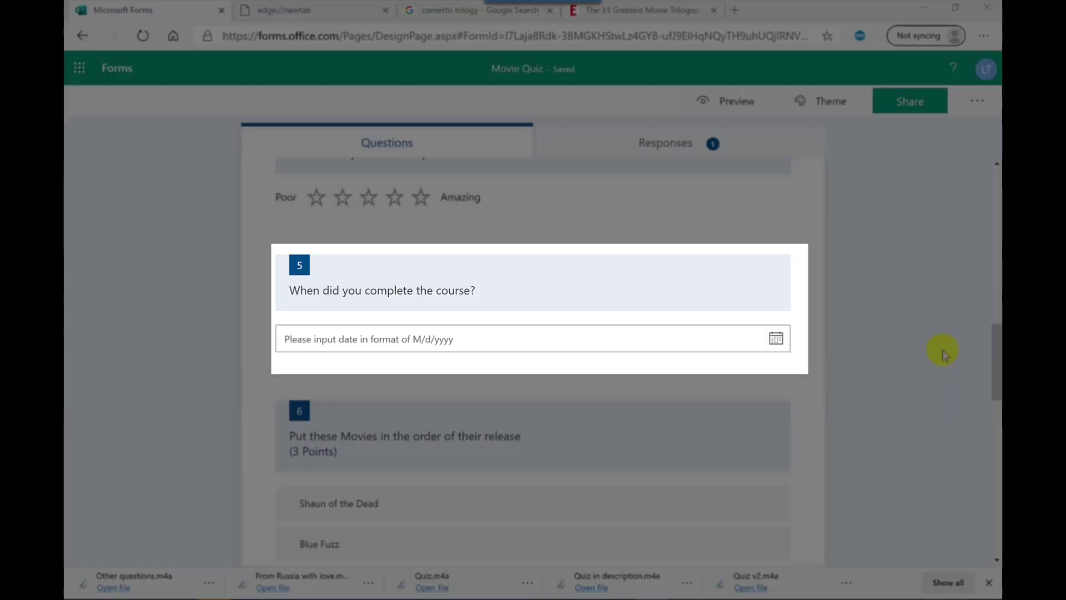
{"action": "scroll", "coordinate": [943, 352], "scroll_direction": "down", "scroll_amount": 4}
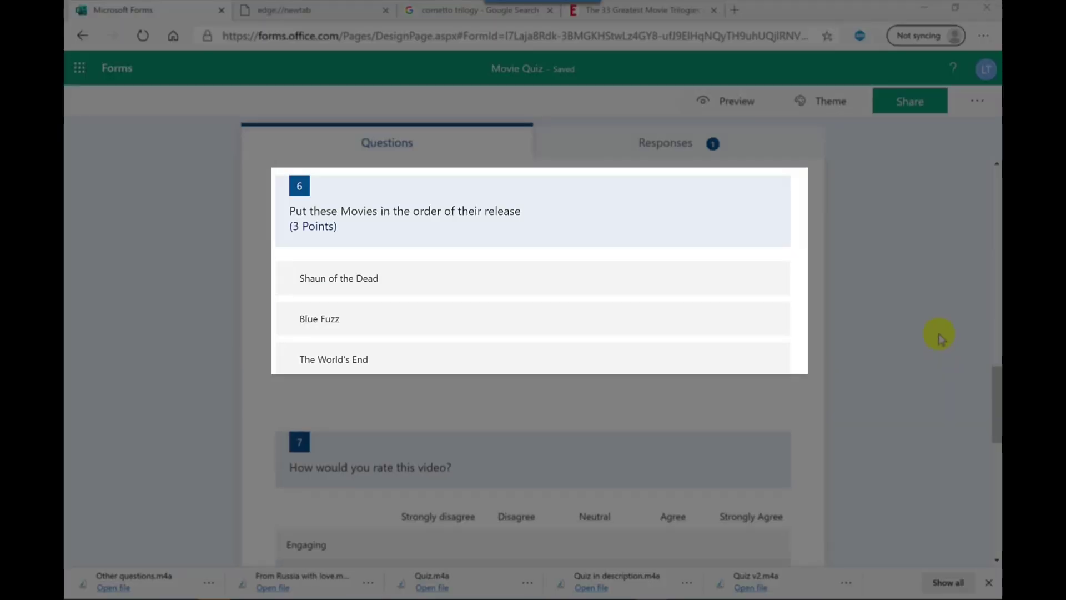
{"action": "scroll", "coordinate": [939, 335], "scroll_direction": "down", "scroll_amount": 4}
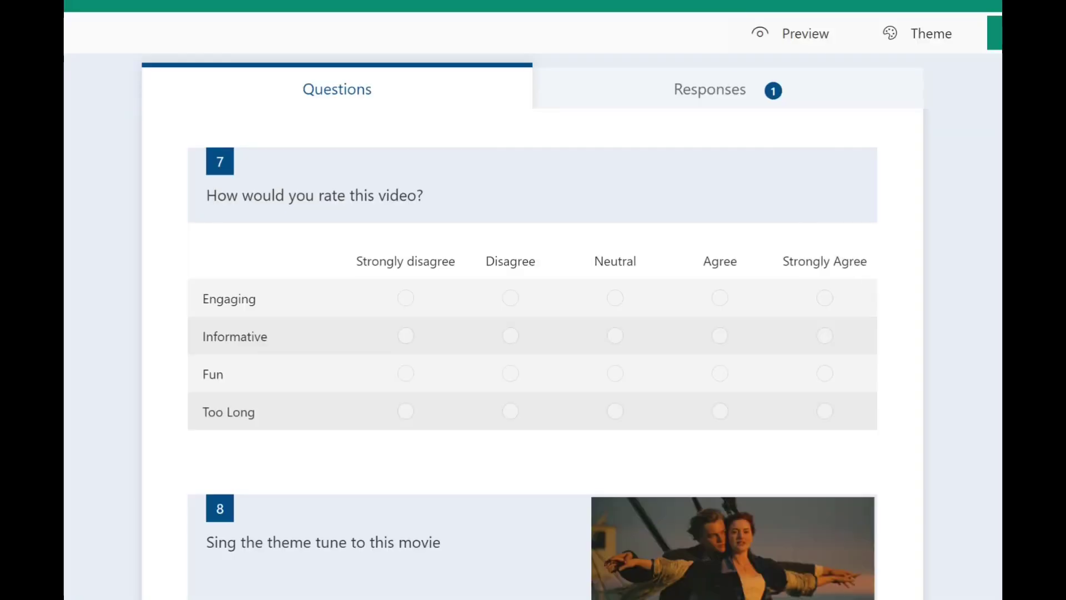
{"action": "scroll", "coordinate": [533, 300], "scroll_direction": "down", "scroll_amount": 4}
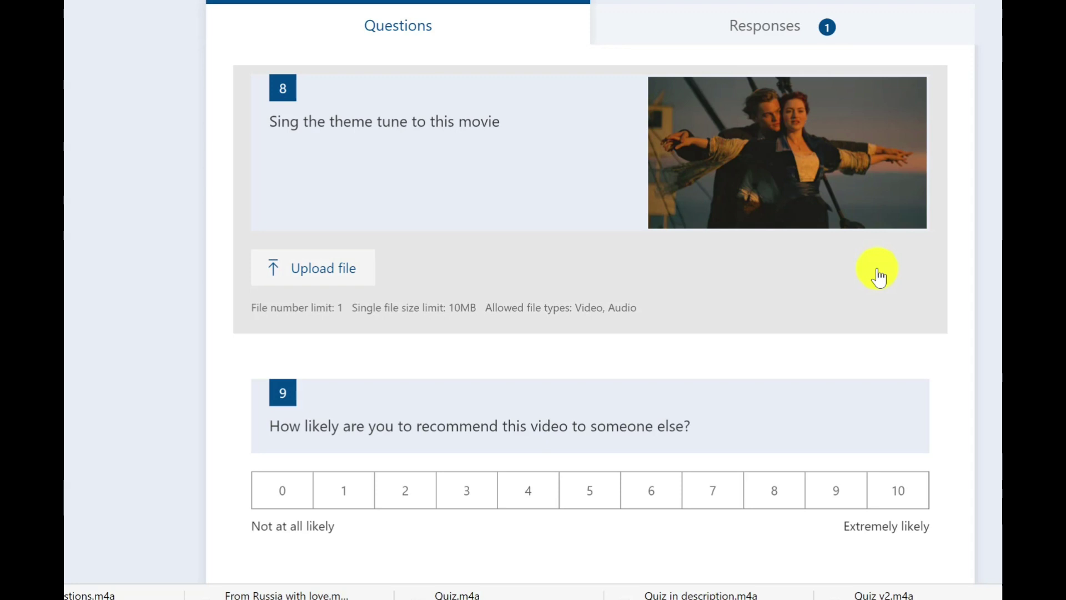
{"action": "left_click", "coordinate": [879, 276]}
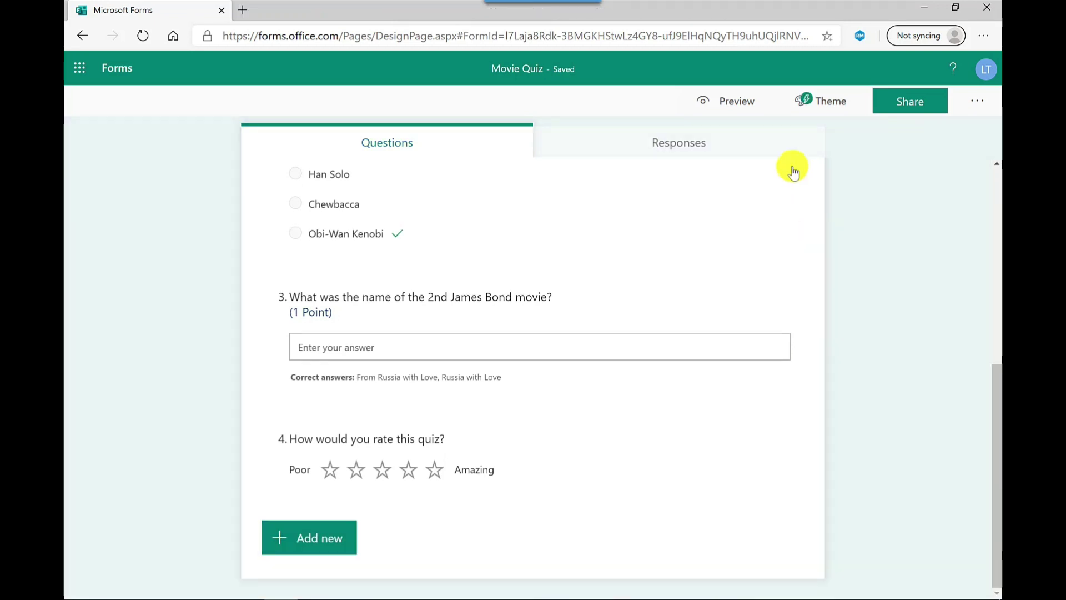
- Preview the quiz in phone layout, then browse the theme ideas down to the colour swatches
{"action": "left_click", "coordinate": [722, 104]}
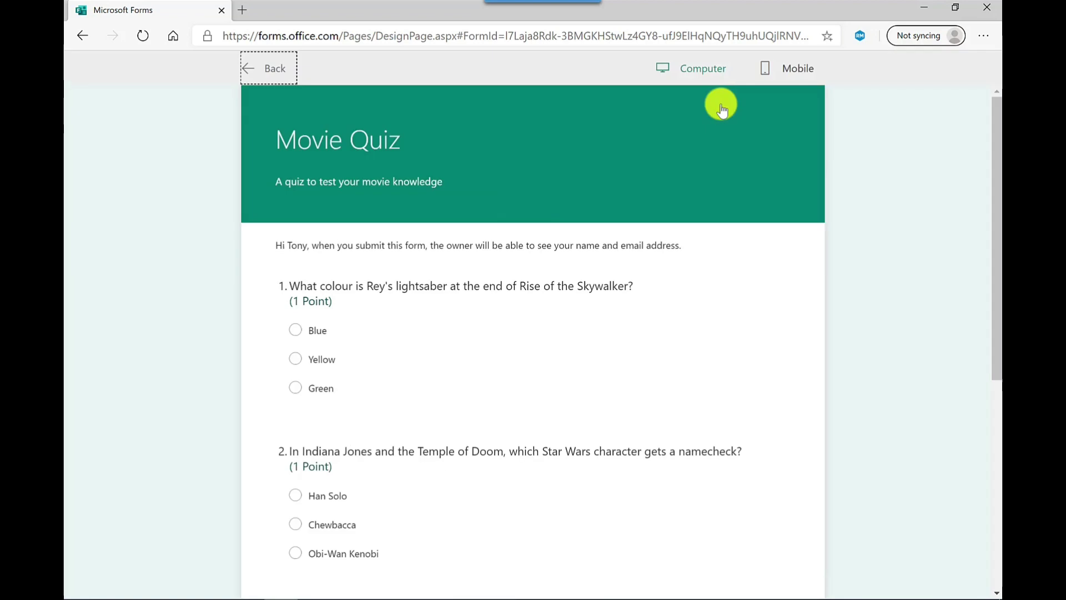
{"action": "left_click", "coordinate": [795, 82]}
{"action": "left_click", "coordinate": [244, 71]}
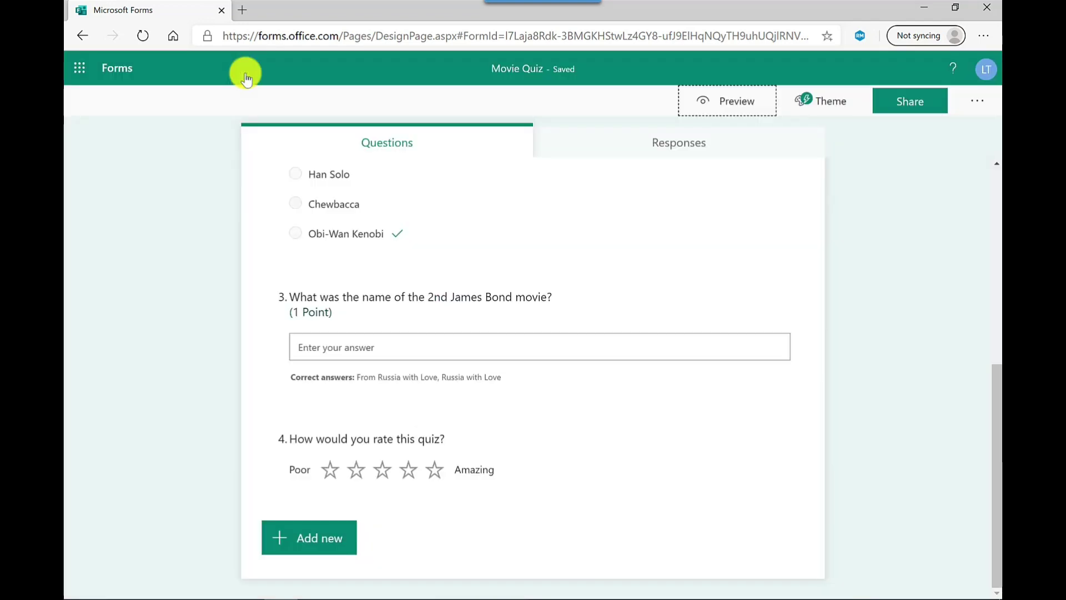
{"action": "left_click", "coordinate": [816, 106]}
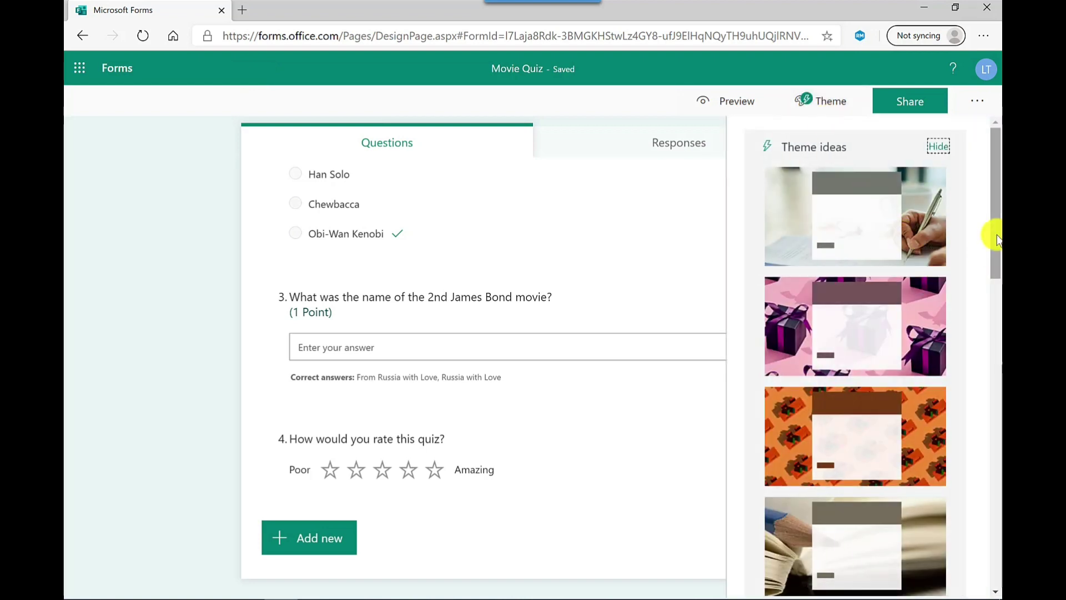
{"action": "left_click_drag", "start_coordinate": [994, 236], "coordinate": [997, 547]}
- In the quiz settings, toggle Accept responses off to see the message box, then back on
{"action": "left_click", "coordinate": [978, 101]}
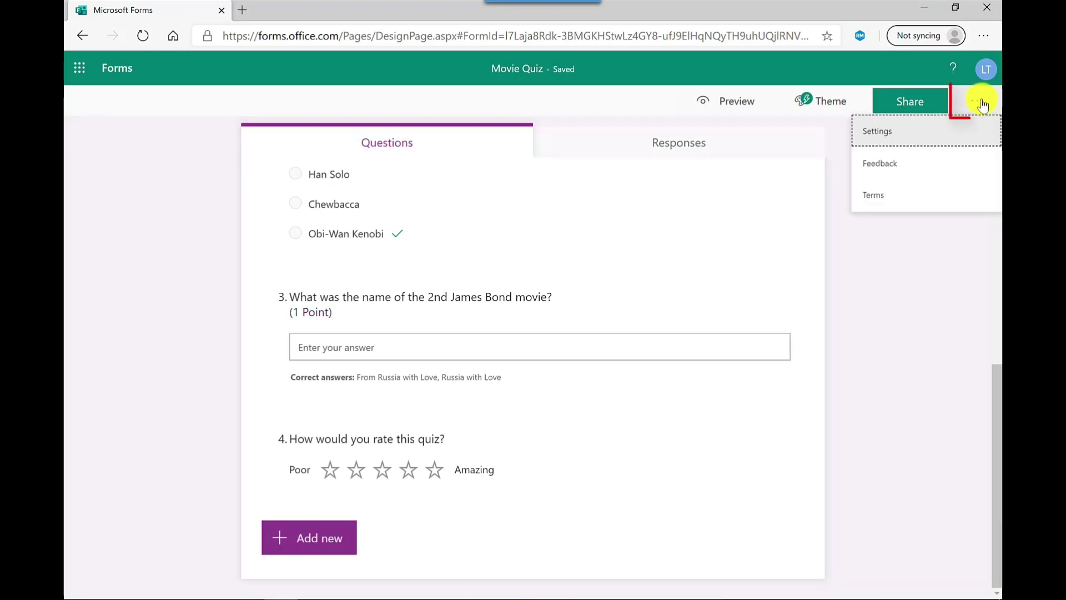
{"action": "left_click", "coordinate": [901, 134]}
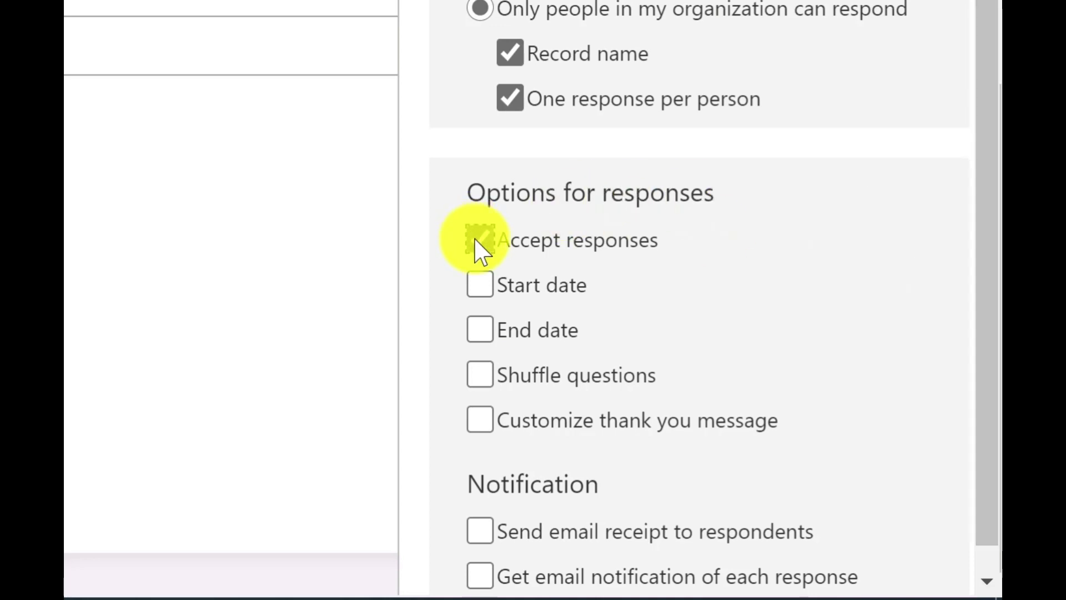
{"action": "left_click", "coordinate": [480, 244]}
{"action": "left_click", "coordinate": [547, 425]}
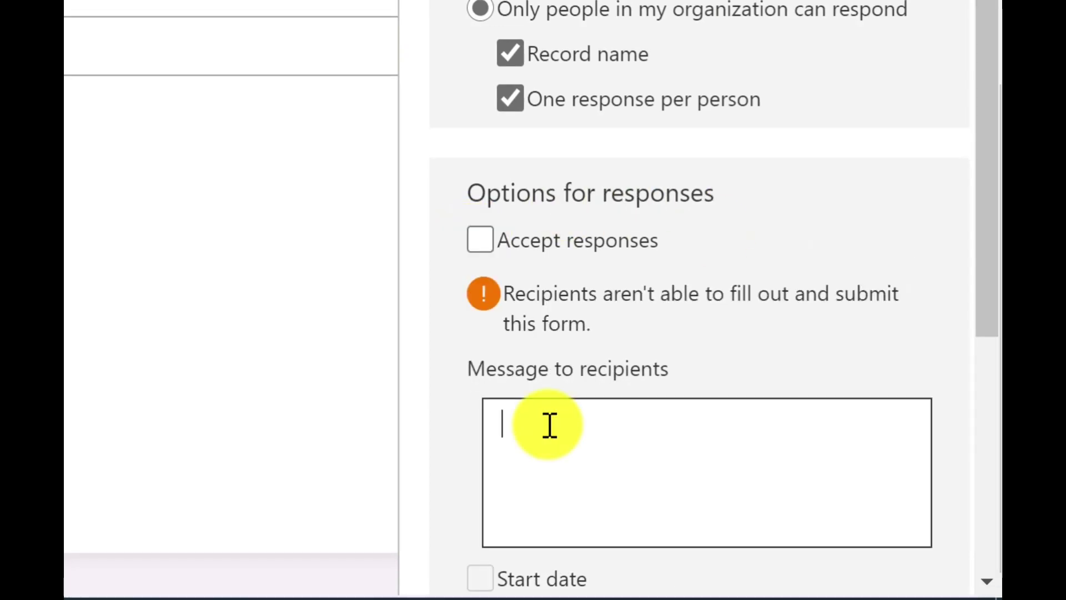
{"action": "left_click", "coordinate": [480, 242]}
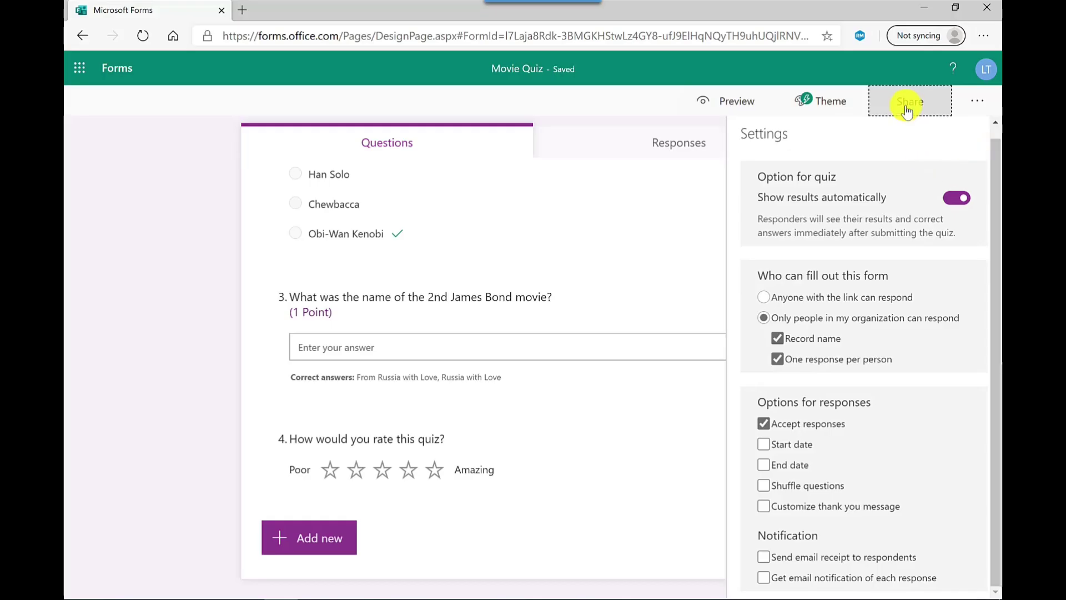
- Keep the share link limited to people in the organization, then switch to Teams' Team Quiz channel
{"action": "left_click", "coordinate": [907, 111]}
{"action": "left_click", "coordinate": [865, 191]}
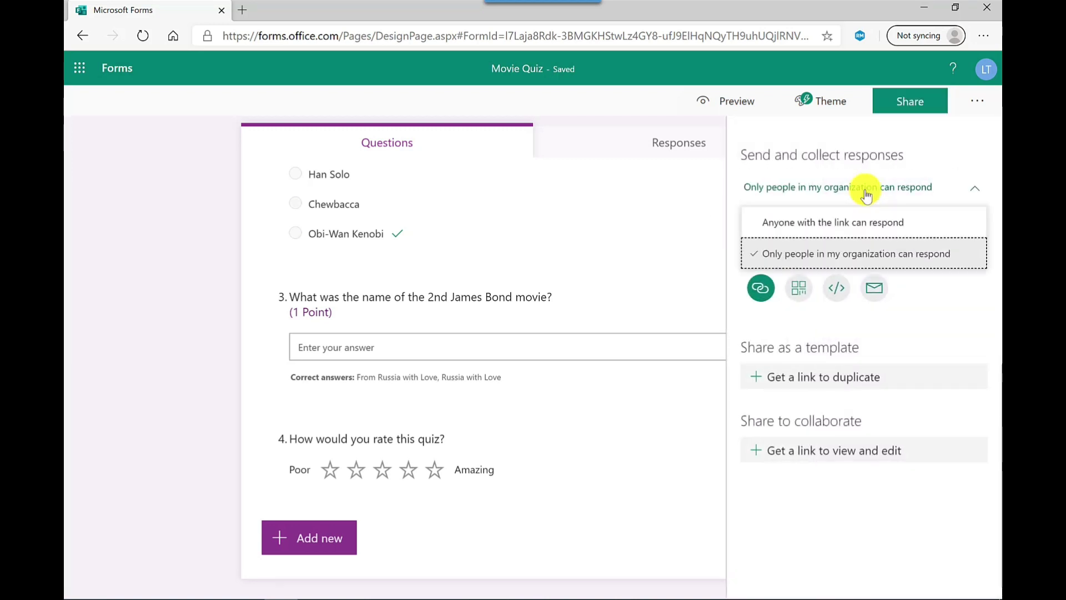
{"action": "left_click", "coordinate": [865, 191]}
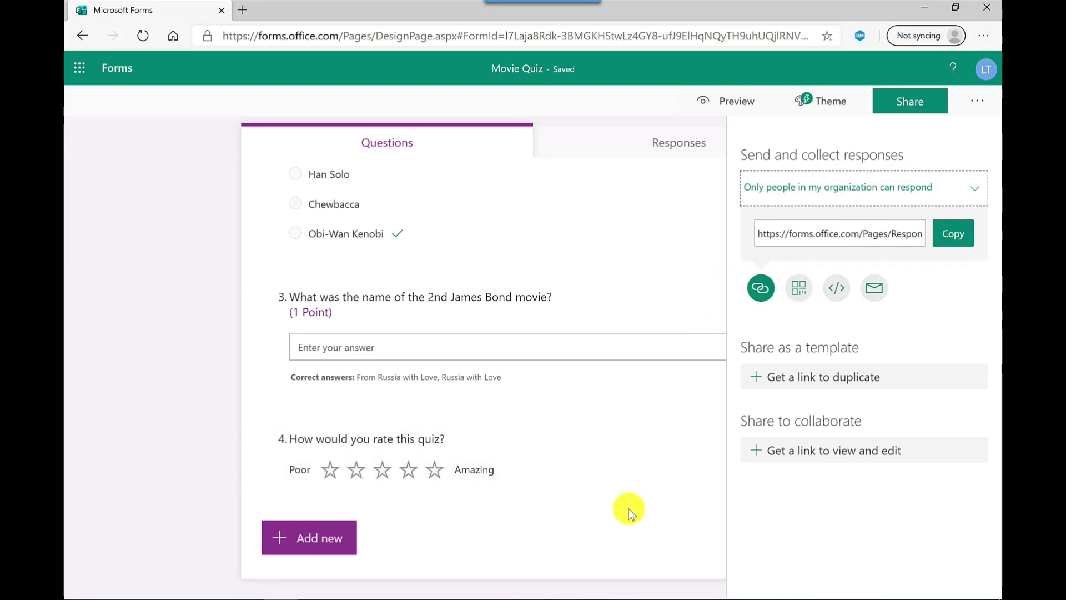
{"action": "mouse_move", "coordinate": [617, 598]}
{"action": "left_click", "coordinate": [618, 522]}
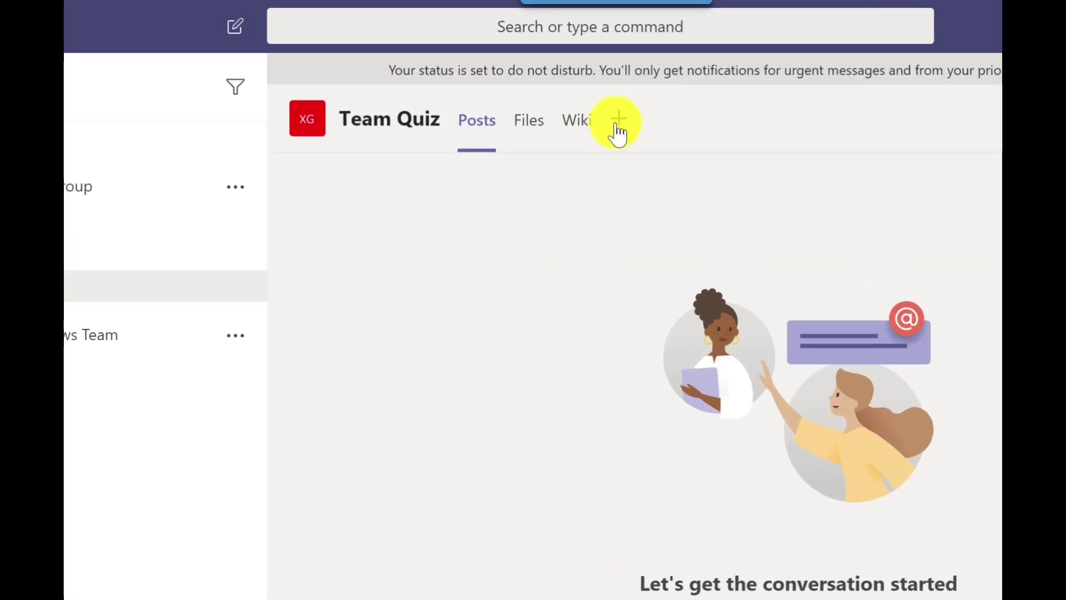
- Add a Forms tab for the existing Movie Quiz to the channel, set to collect responses
{"action": "left_click", "coordinate": [614, 125]}
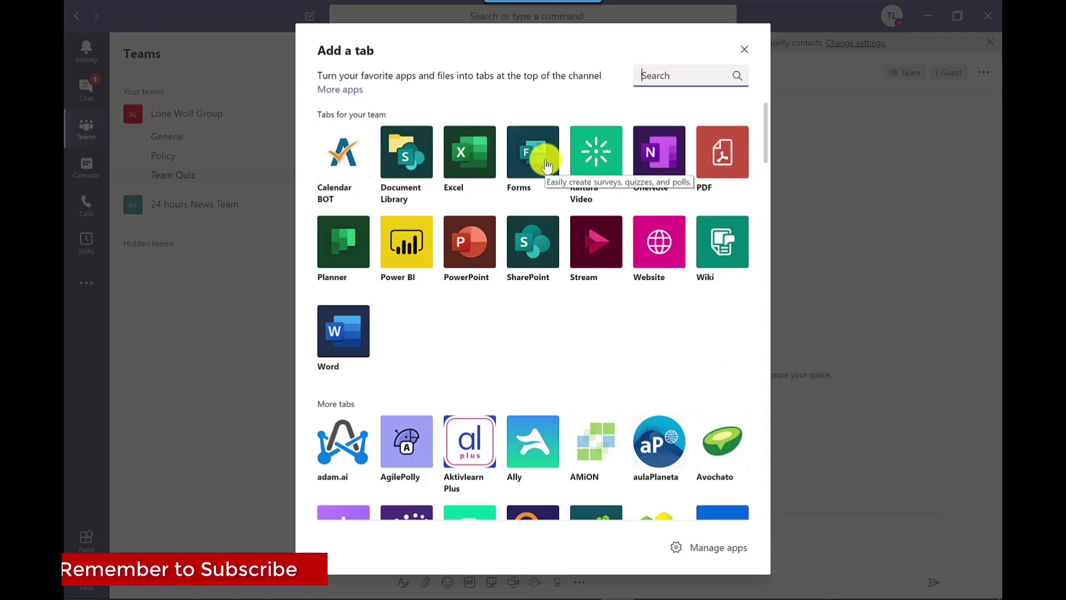
{"action": "left_click", "coordinate": [546, 164]}
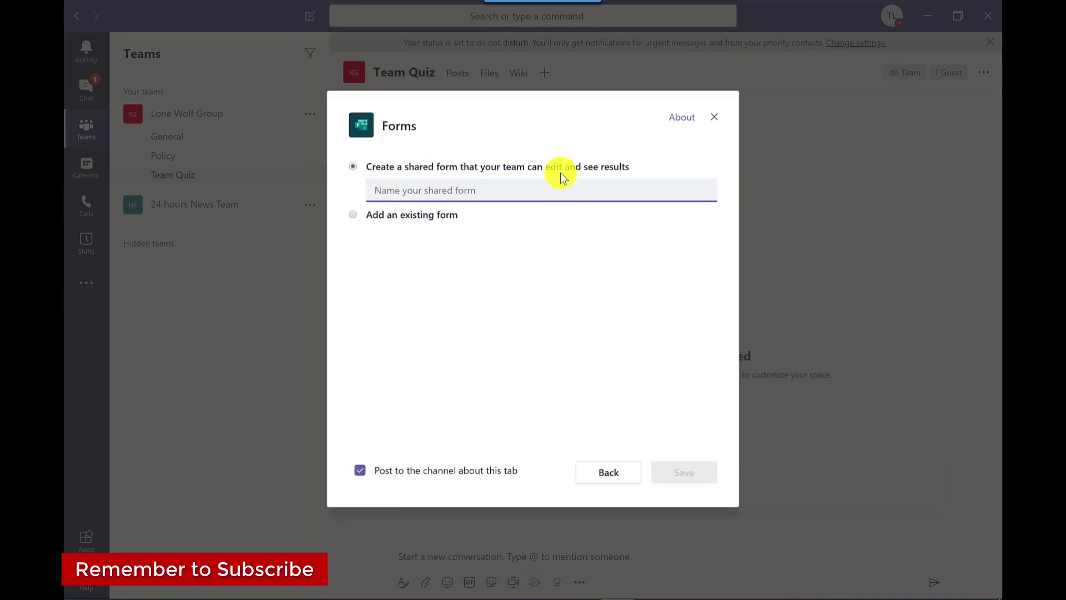
{"action": "left_click", "coordinate": [351, 215]}
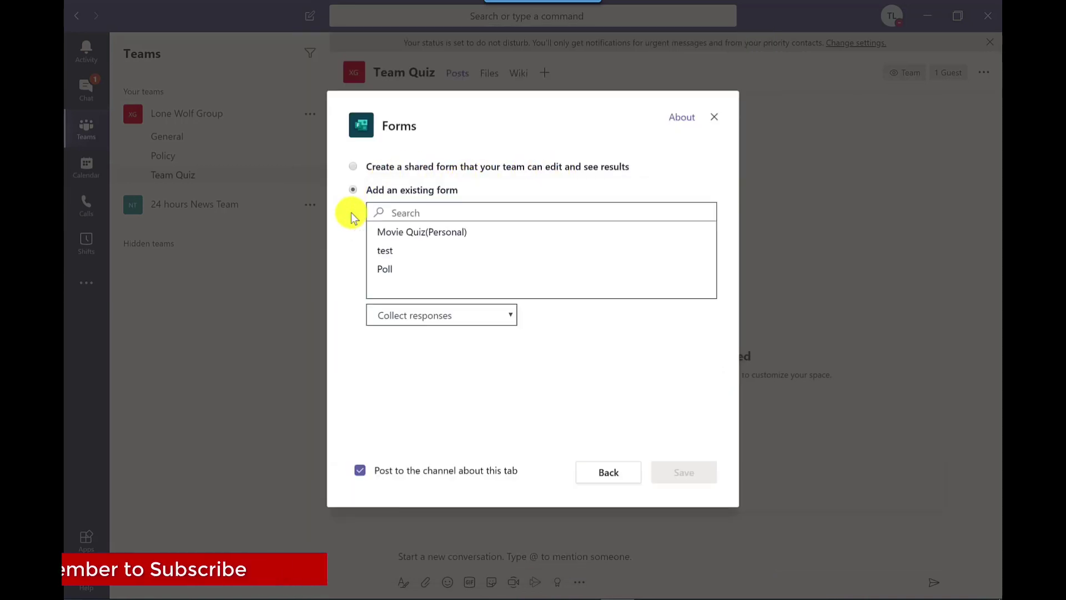
{"action": "left_click", "coordinate": [418, 239]}
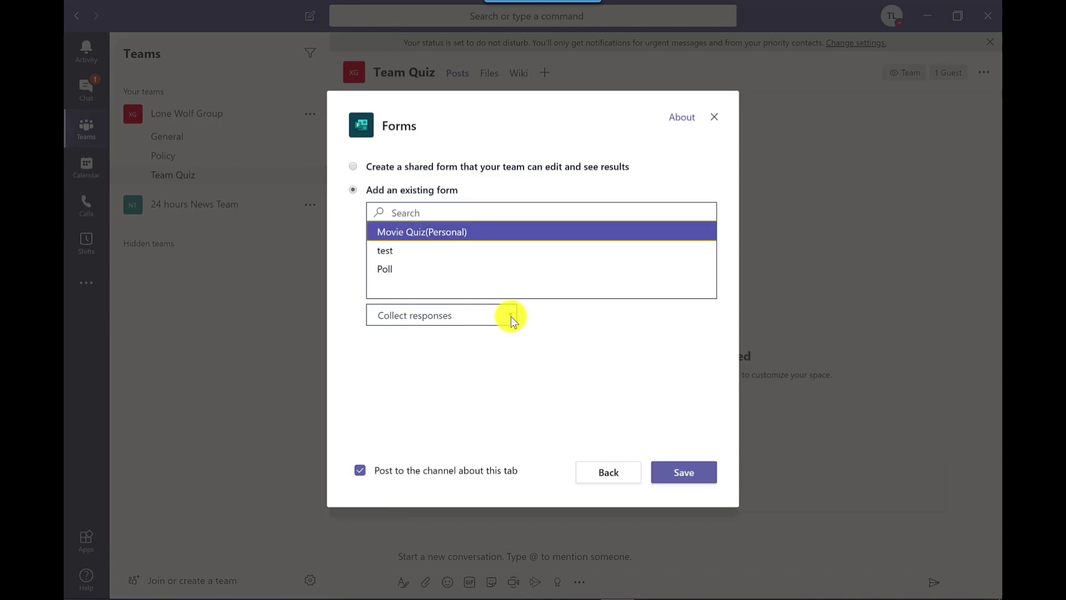
{"action": "left_click", "coordinate": [511, 316]}
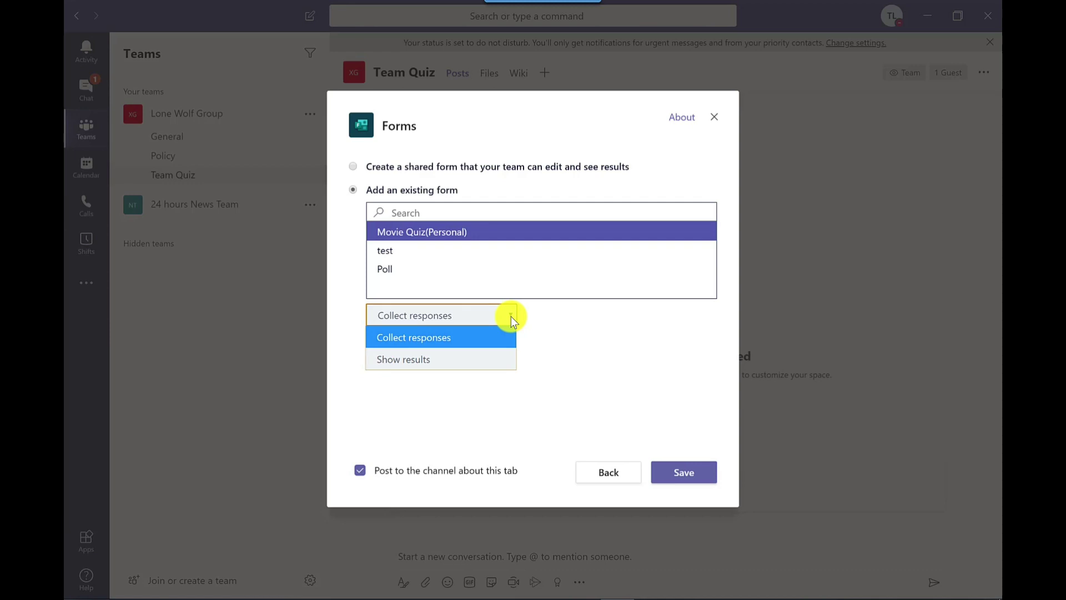
{"action": "left_click", "coordinate": [406, 335]}
{"action": "left_click", "coordinate": [674, 474]}
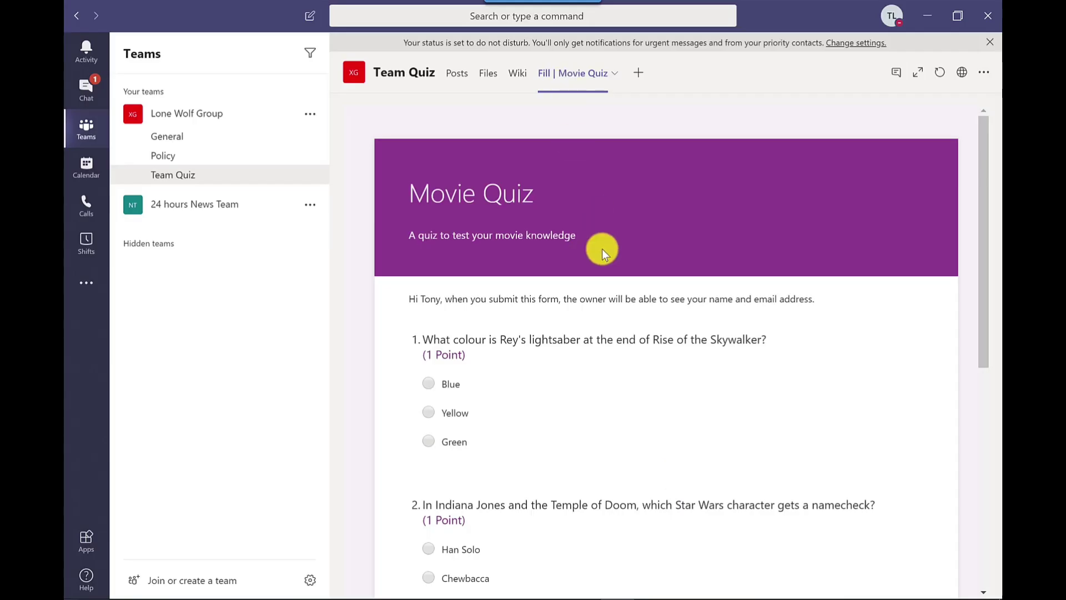
- Answer the first three questions: Yellow, Obi-Wan Kenobi, and 'Russia with Love'
{"action": "left_click", "coordinate": [432, 414]}
{"action": "scroll", "coordinate": [433, 389], "scroll_direction": "down", "scroll_amount": 5}
{"action": "left_click", "coordinate": [436, 349]}
{"action": "left_click", "coordinate": [478, 464]}
{"action": "type", "text": "Russia with Love"}
- Rate the quiz five stars and submit the response
{"action": "scroll", "coordinate": [666, 389], "scroll_direction": "down", "scroll_amount": 3}
{"action": "left_click", "coordinate": [567, 392]}
{"action": "left_click", "coordinate": [484, 475]}
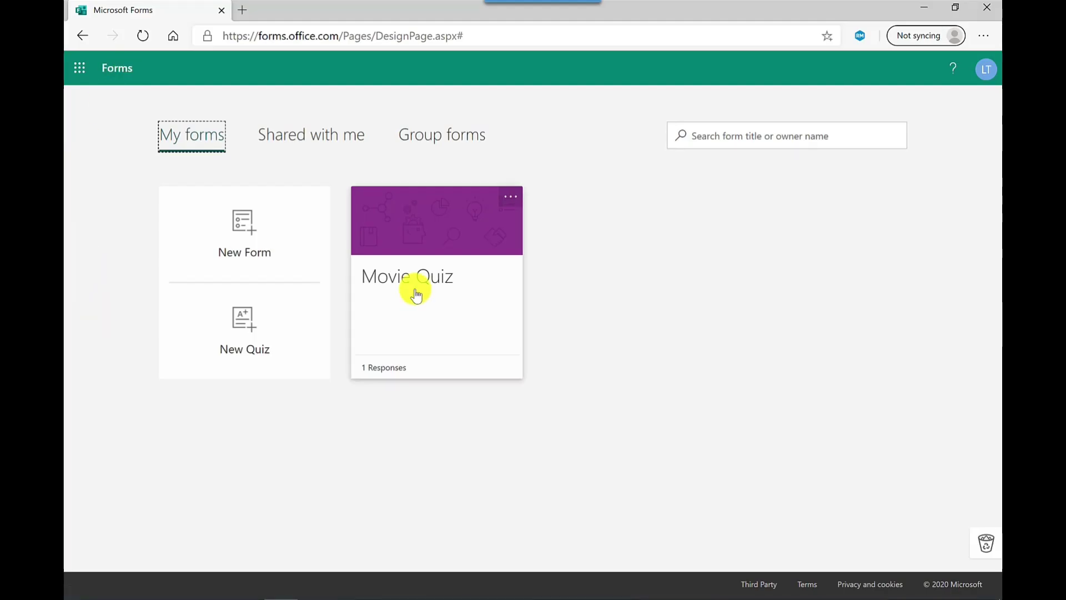
- Open the Movie Quiz form's Responses summary
{"action": "left_click", "coordinate": [415, 288]}
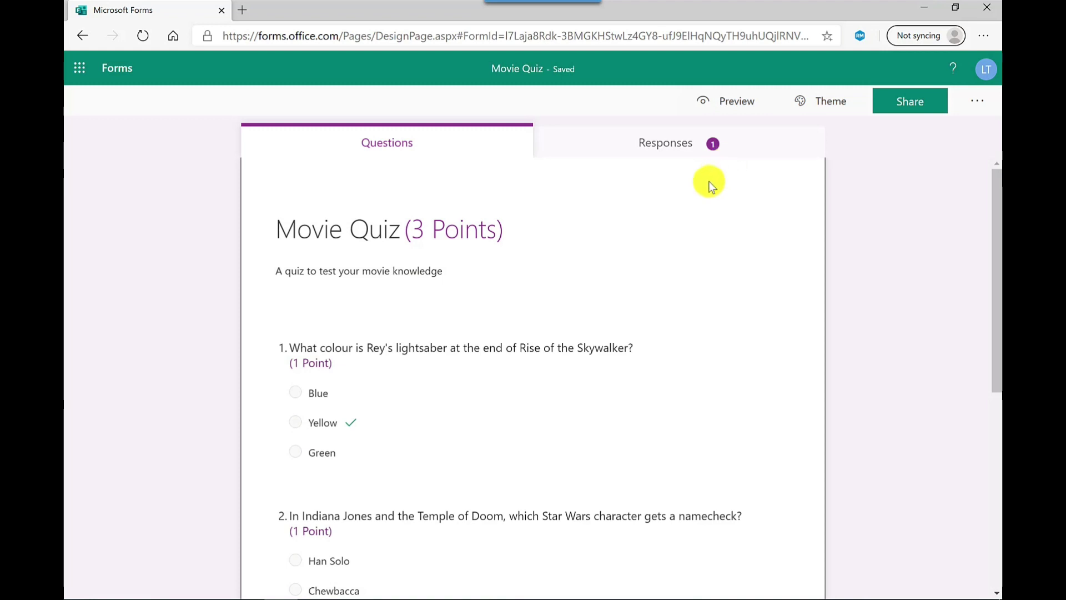
{"action": "left_click", "coordinate": [692, 152]}
{"action": "left_click_drag", "start_coordinate": [997, 350], "coordinate": [996, 293]}
- Review the respondent's graded answers by question and by person, then open the response options
{"action": "left_click", "coordinate": [305, 299]}
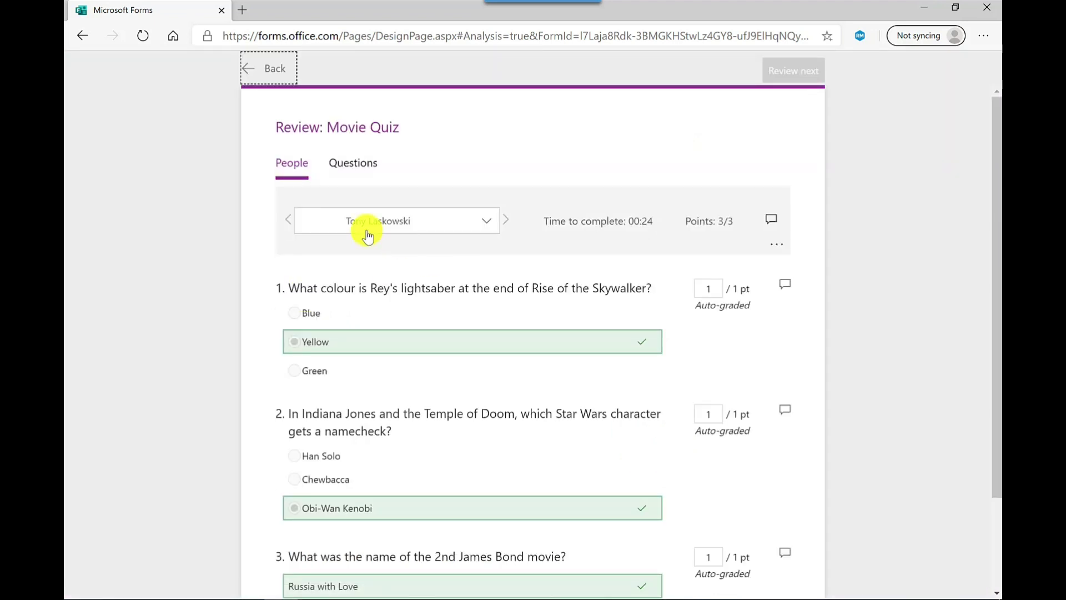
{"action": "left_click", "coordinate": [357, 174]}
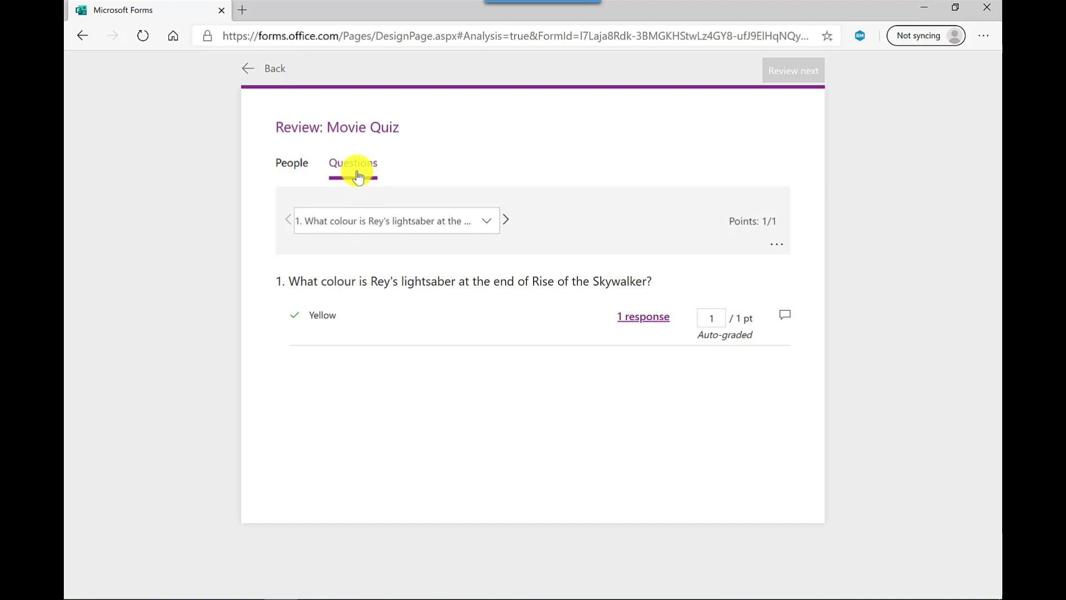
{"action": "left_click", "coordinate": [292, 163]}
{"action": "left_click", "coordinate": [777, 245]}
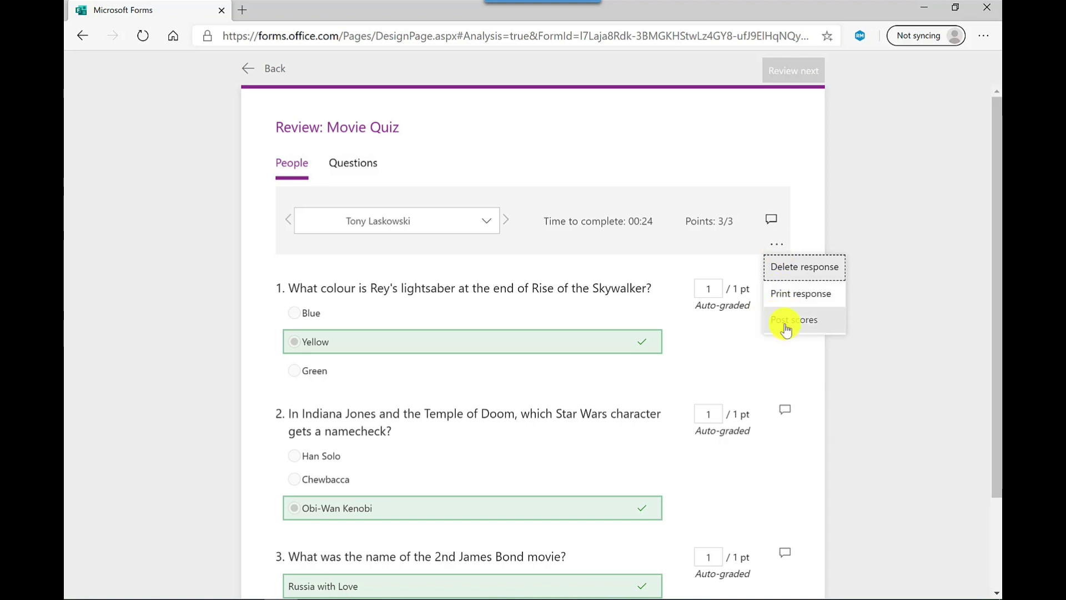
{"action": "left_click", "coordinate": [777, 248]}
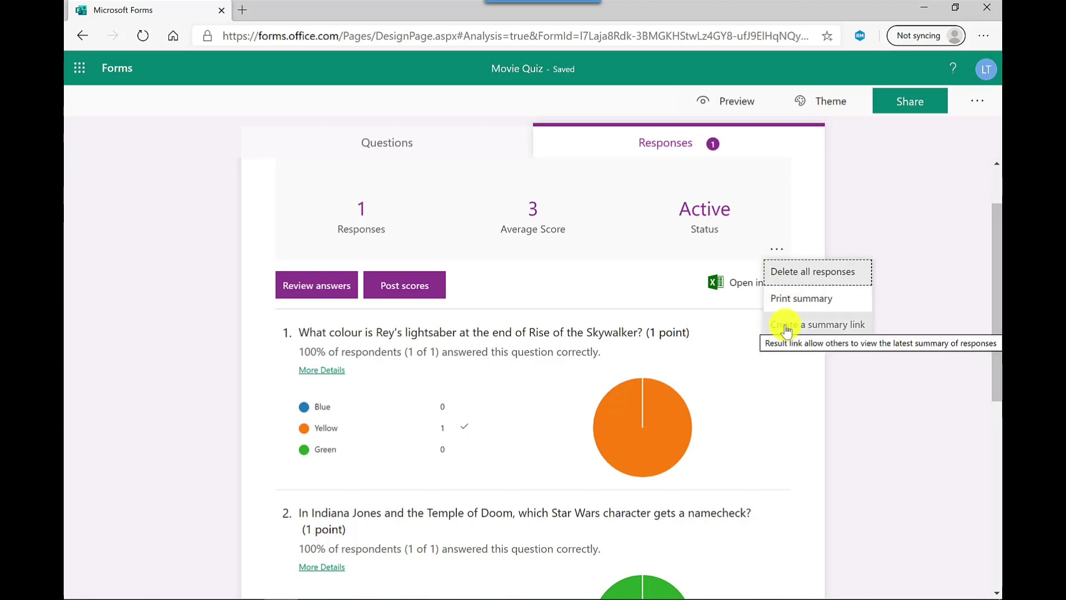
- Dismiss the summary options and open the Movie Quiz responses in Excel
{"action": "left_click", "coordinate": [647, 309]}
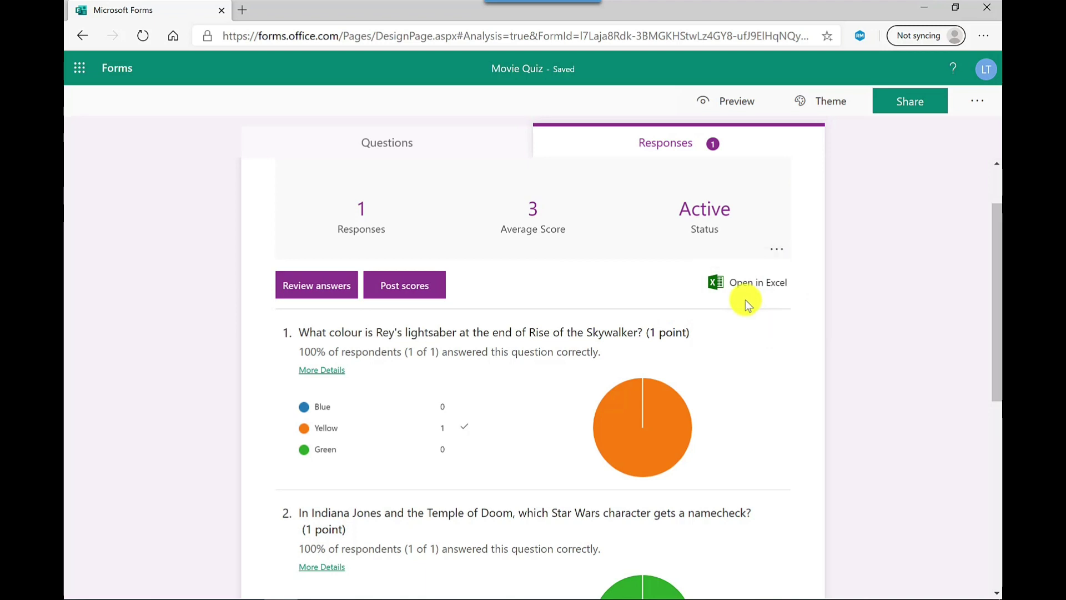
{"action": "left_click", "coordinate": [746, 300]}
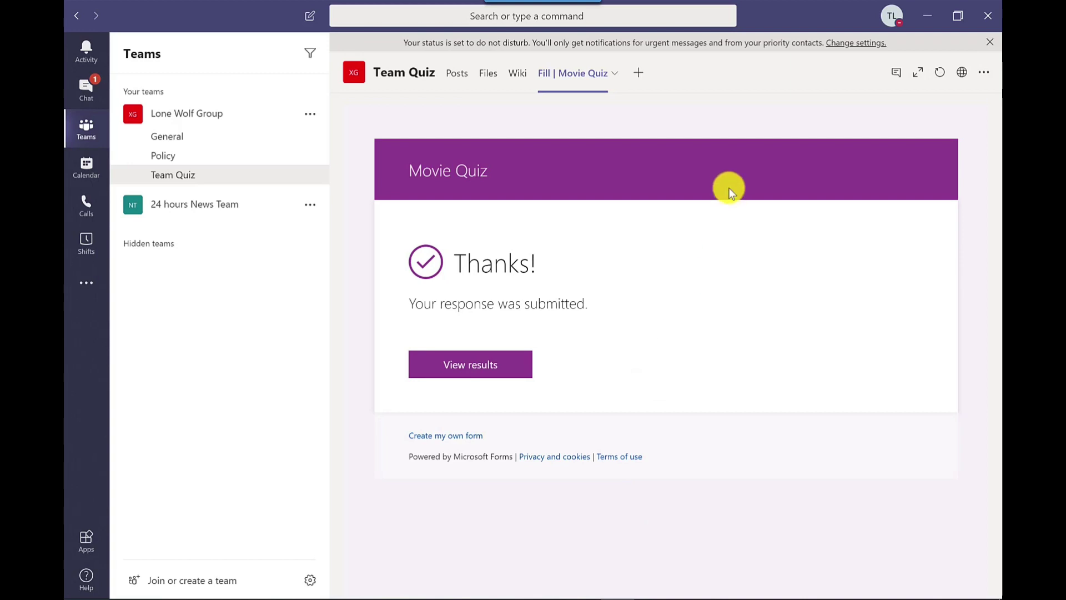
- Add a Forms tab for Movie Quiz to the Team Quiz channel, set to Show results
{"action": "left_click", "coordinate": [640, 73]}
{"action": "left_click", "coordinate": [531, 165]}
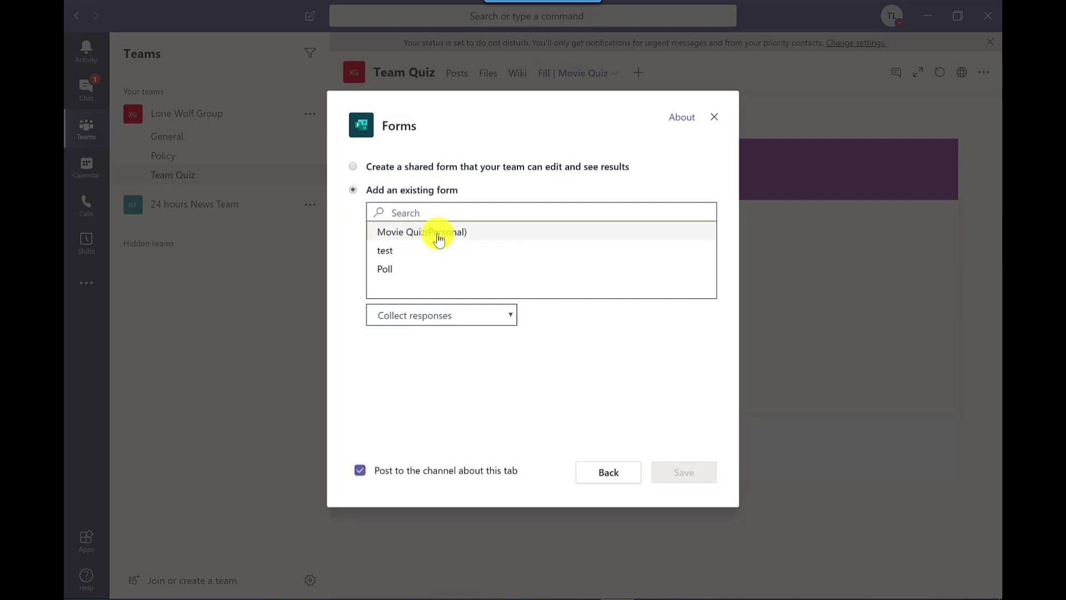
{"action": "left_click", "coordinate": [439, 234]}
{"action": "left_click", "coordinate": [484, 318]}
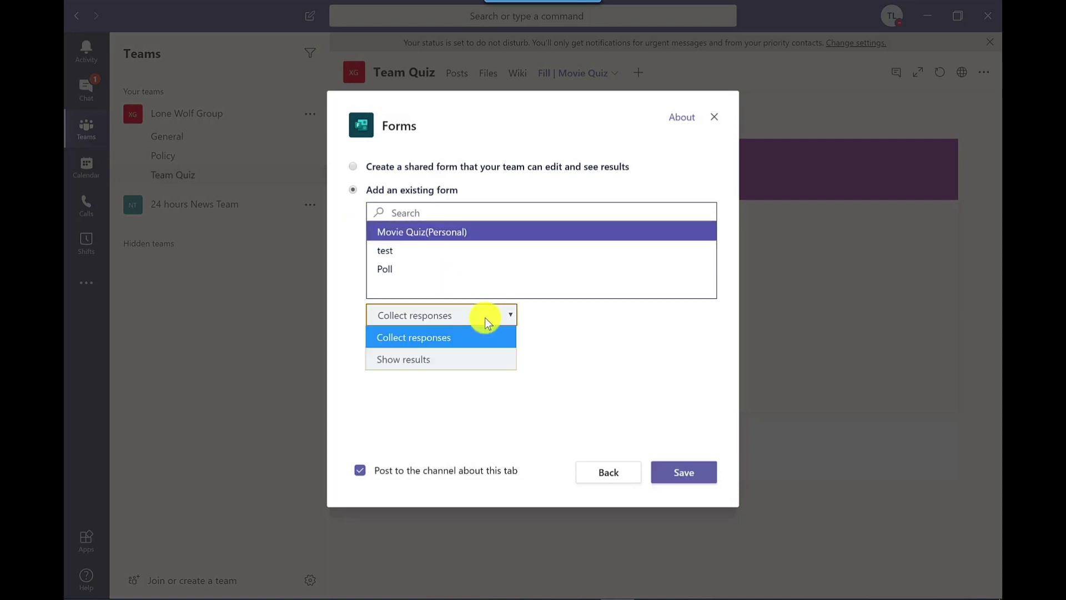
{"action": "left_click", "coordinate": [428, 368]}
{"action": "left_click", "coordinate": [680, 470]}
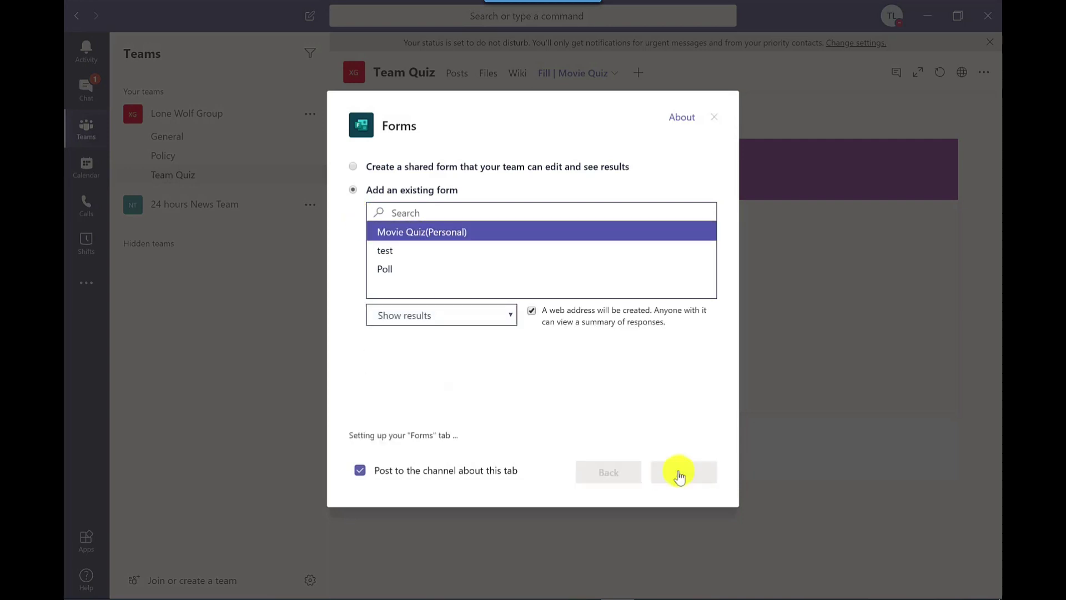